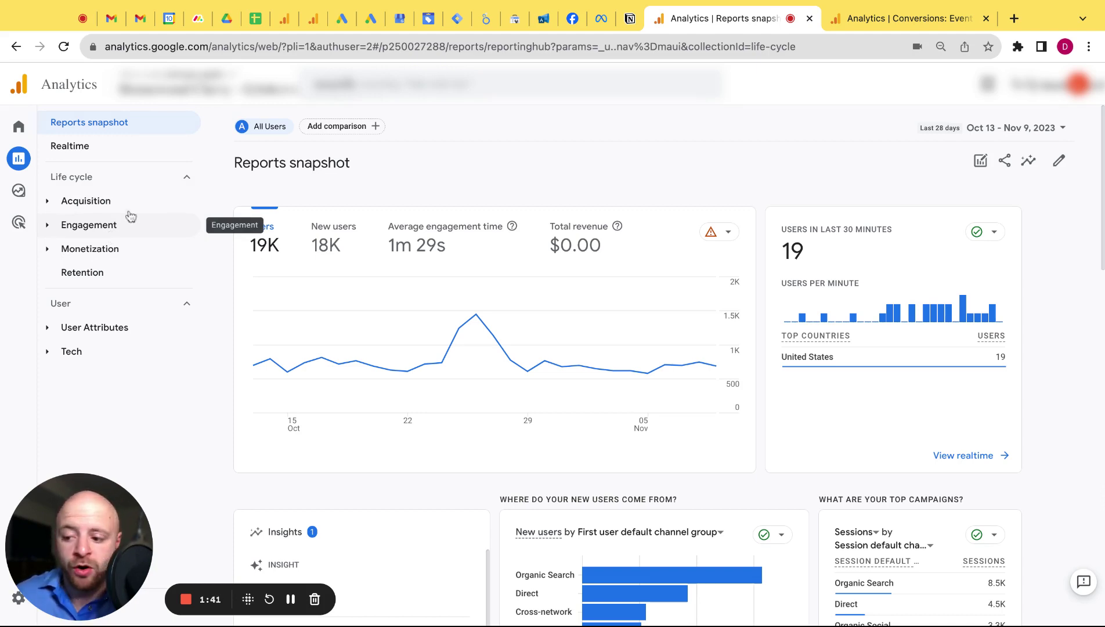
# Open the Events report under Engagement and look through its table of event names.
pyautogui.click(106, 204)
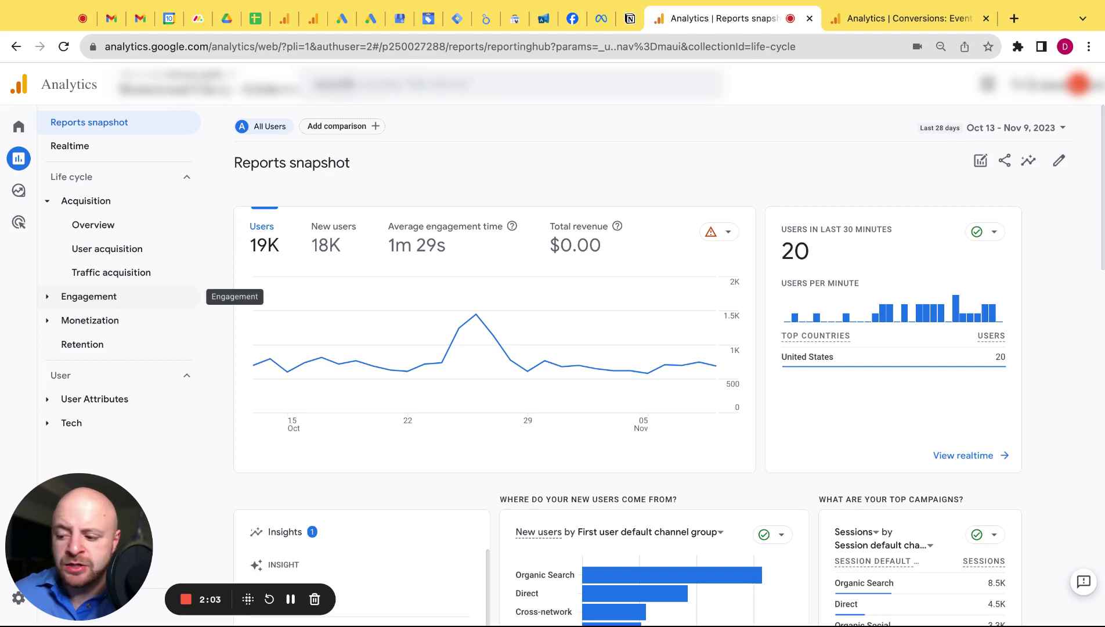
pyautogui.click(168, 298)
pyautogui.scroll(-1, 167, 315)
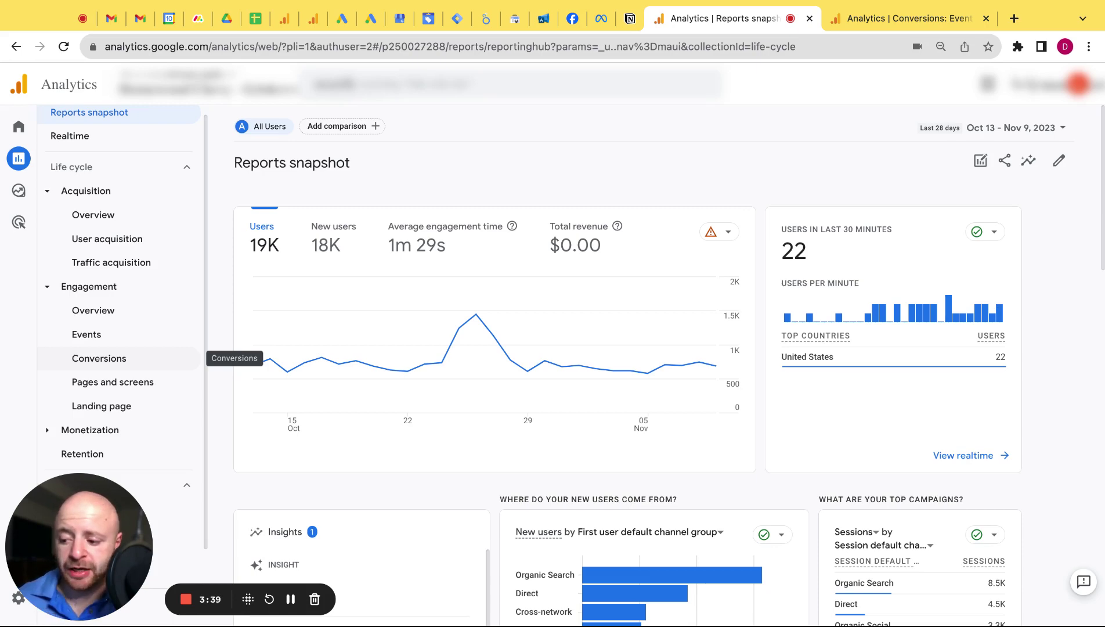
pyautogui.click(111, 334)
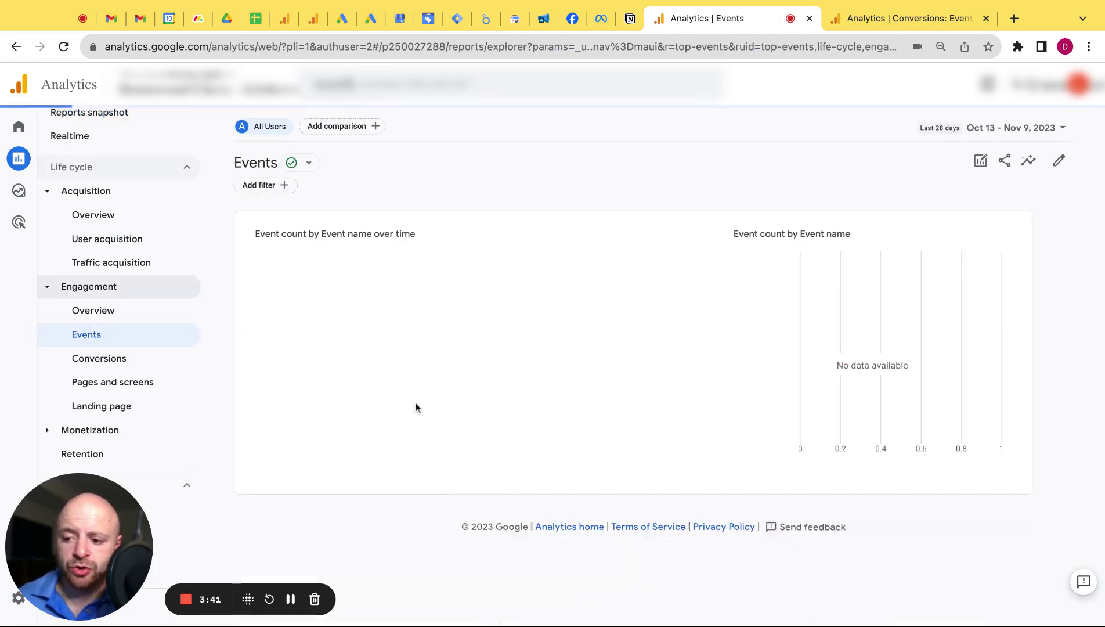
pyautogui.scroll(-4, 633, 383)
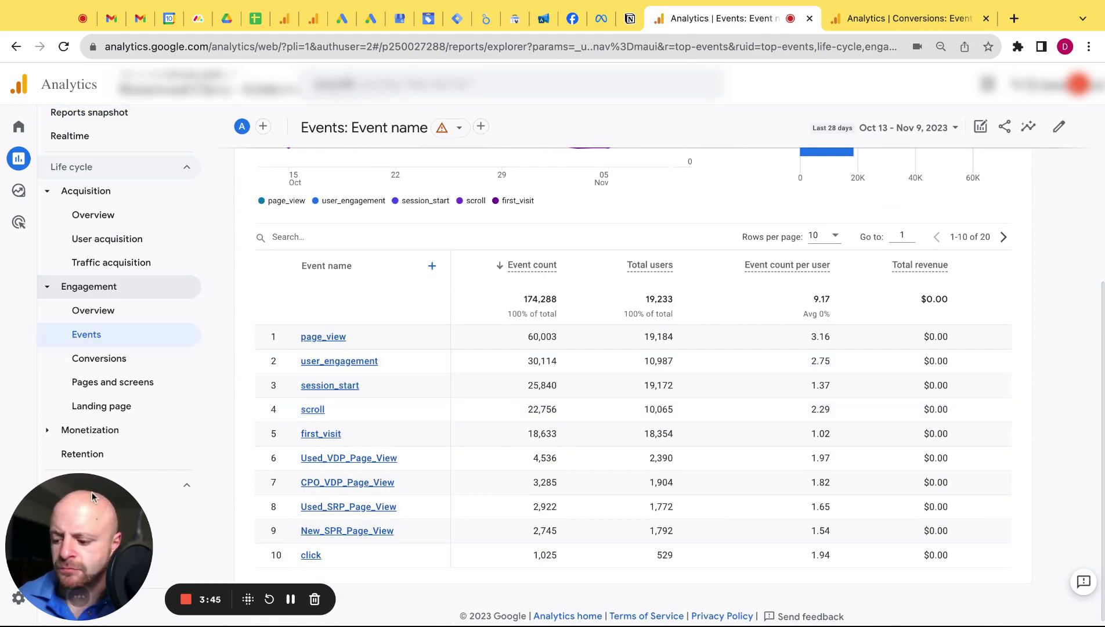
pyautogui.moveTo(92, 491); pyautogui.dragTo(241, 465)
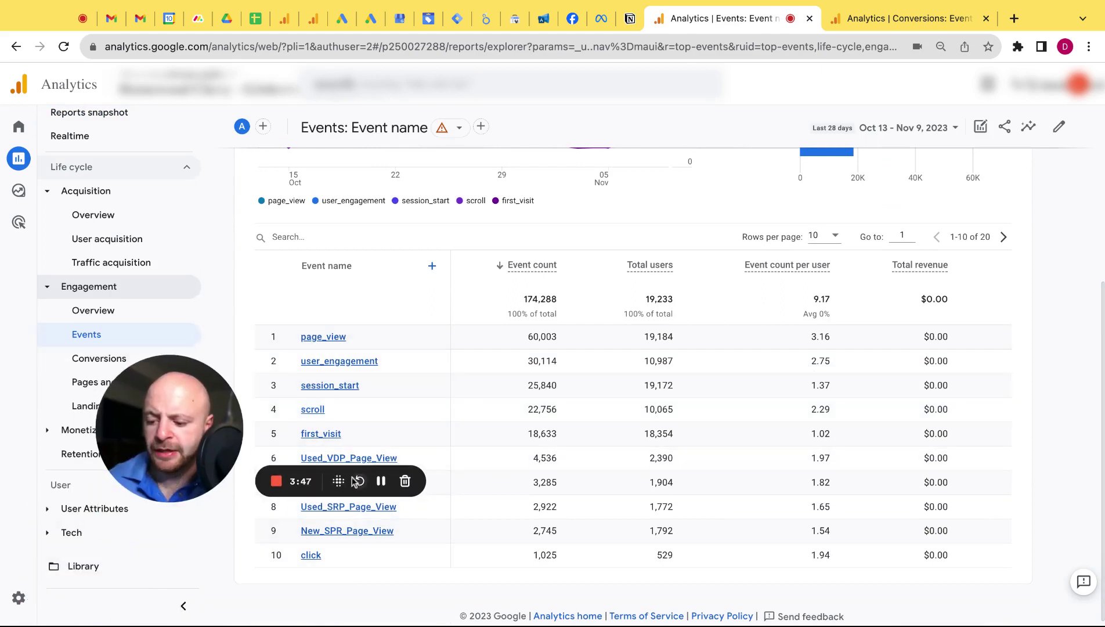
# Open the property's Events settings under Data display in Admin and check which existing events are marked as conversions.
pyautogui.click(18, 598)
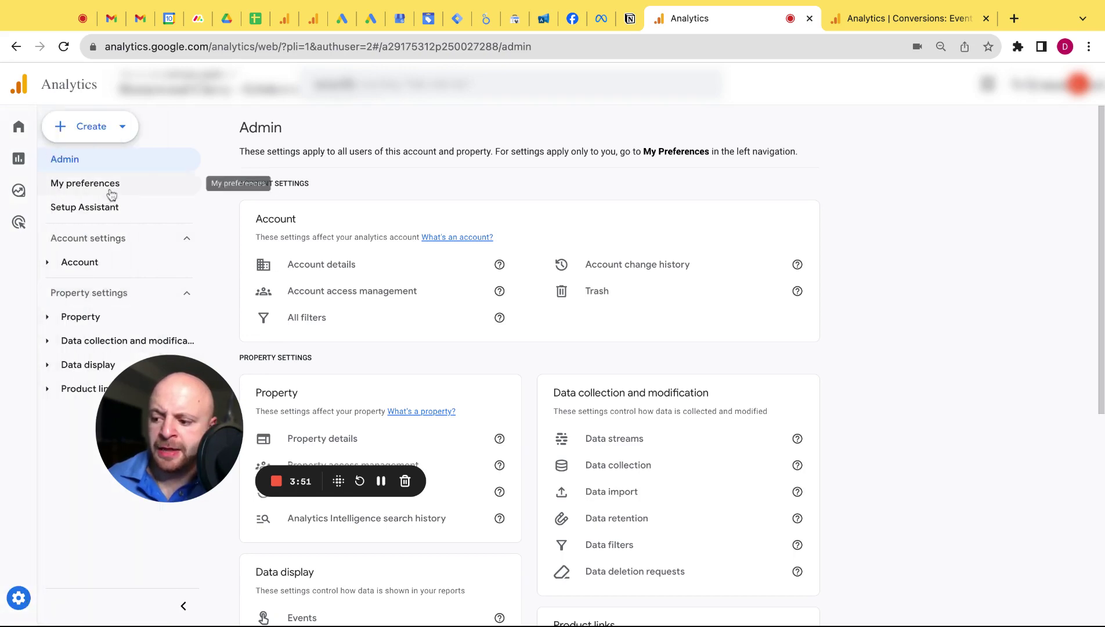
pyautogui.click(97, 321)
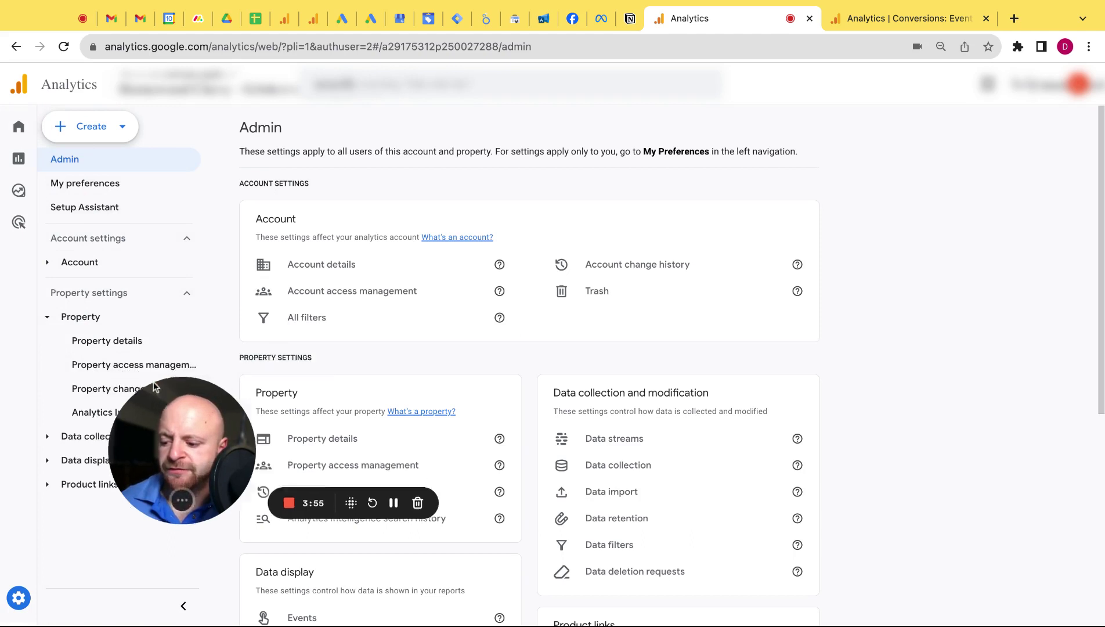
pyautogui.click(114, 441)
pyautogui.click(114, 441)
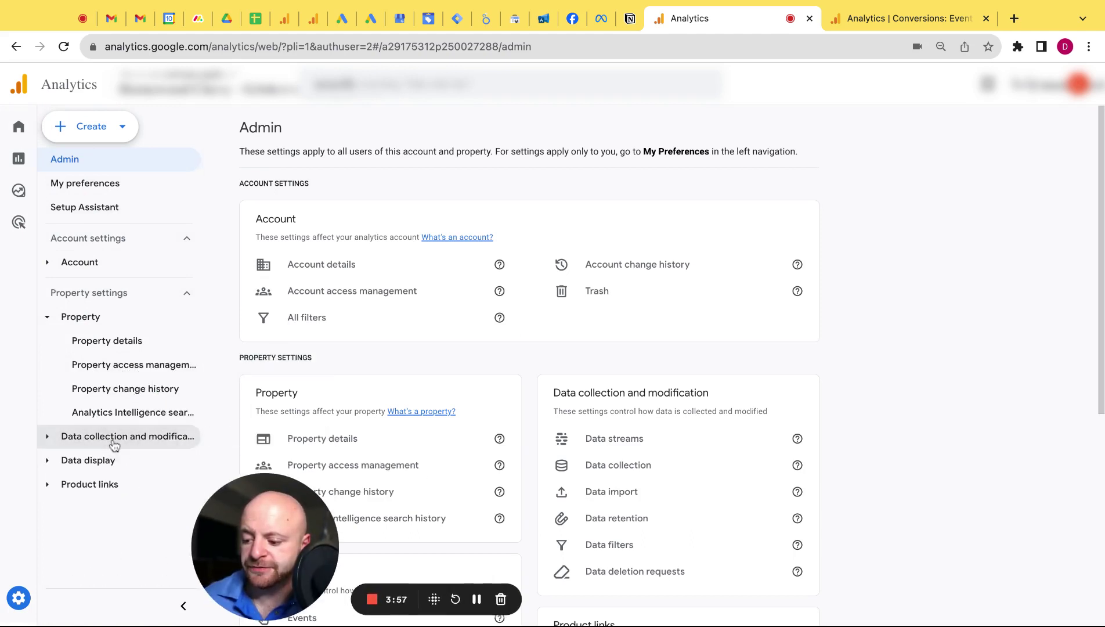
pyautogui.click(104, 460)
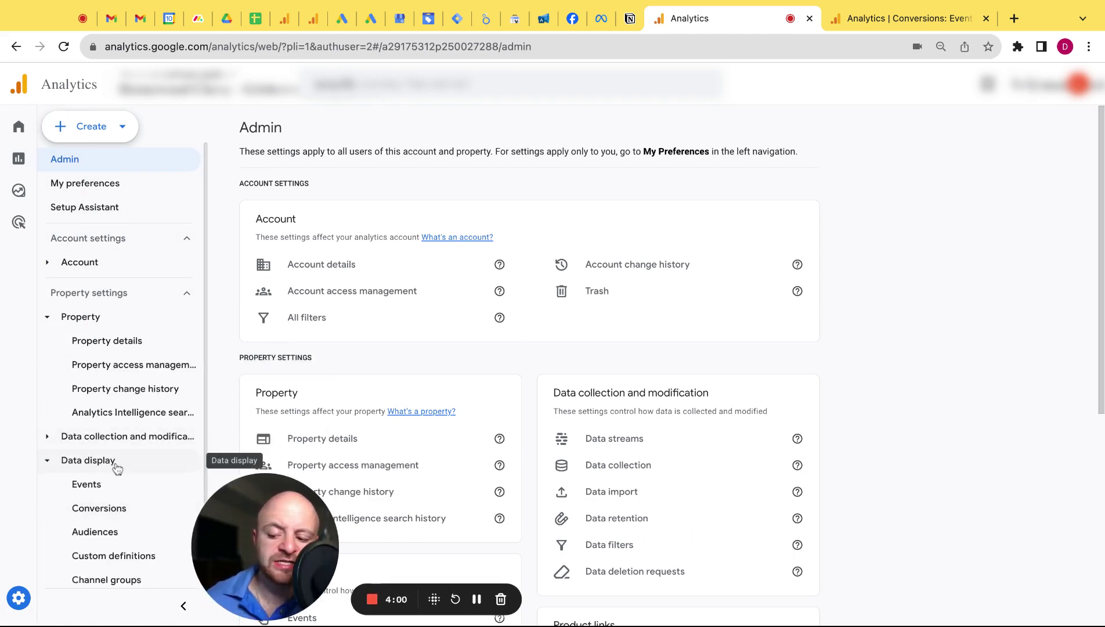
pyautogui.moveTo(290, 595); pyautogui.dragTo(265, 508)
pyautogui.click(451, 510)
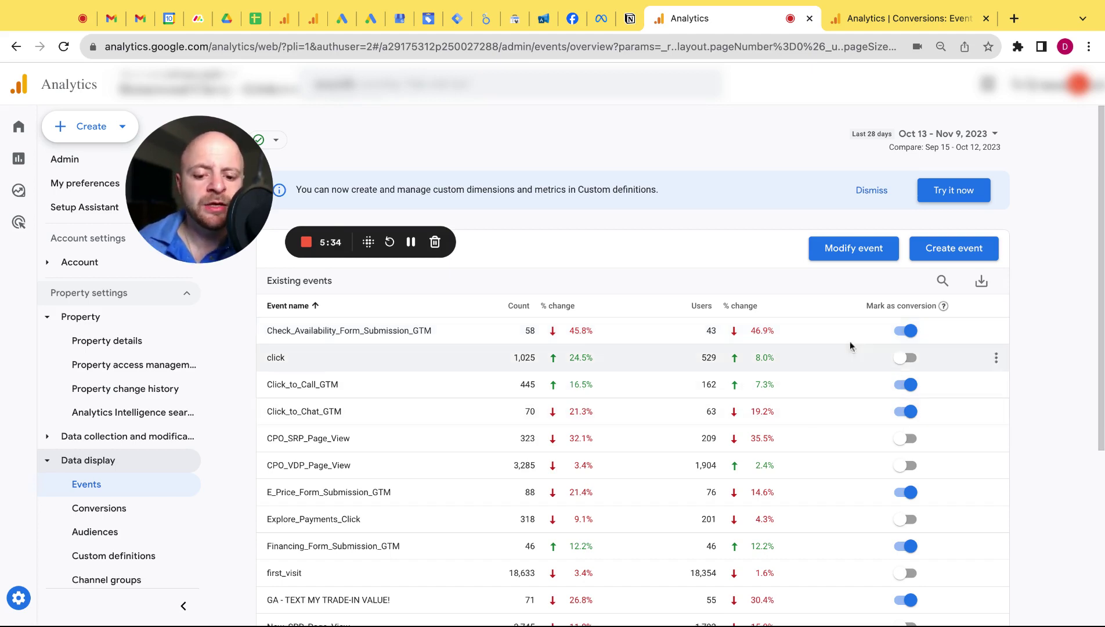
pyautogui.moveTo(943, 310)
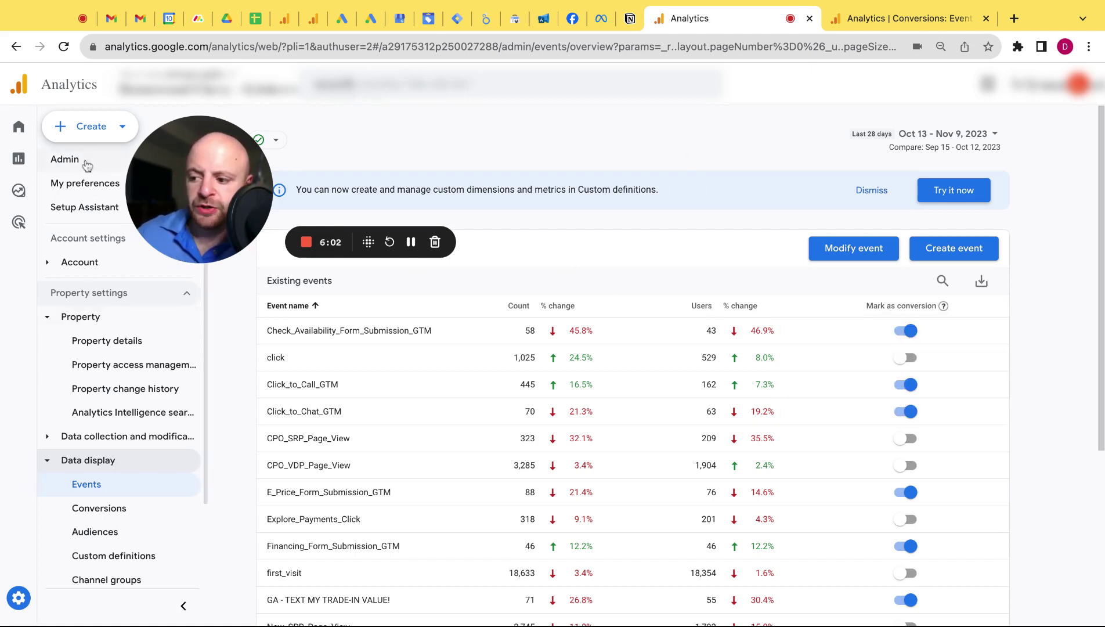
# Open the Conversions report under Engagement and review the conversions, total users and total revenue for each event.
pyautogui.click(27, 159)
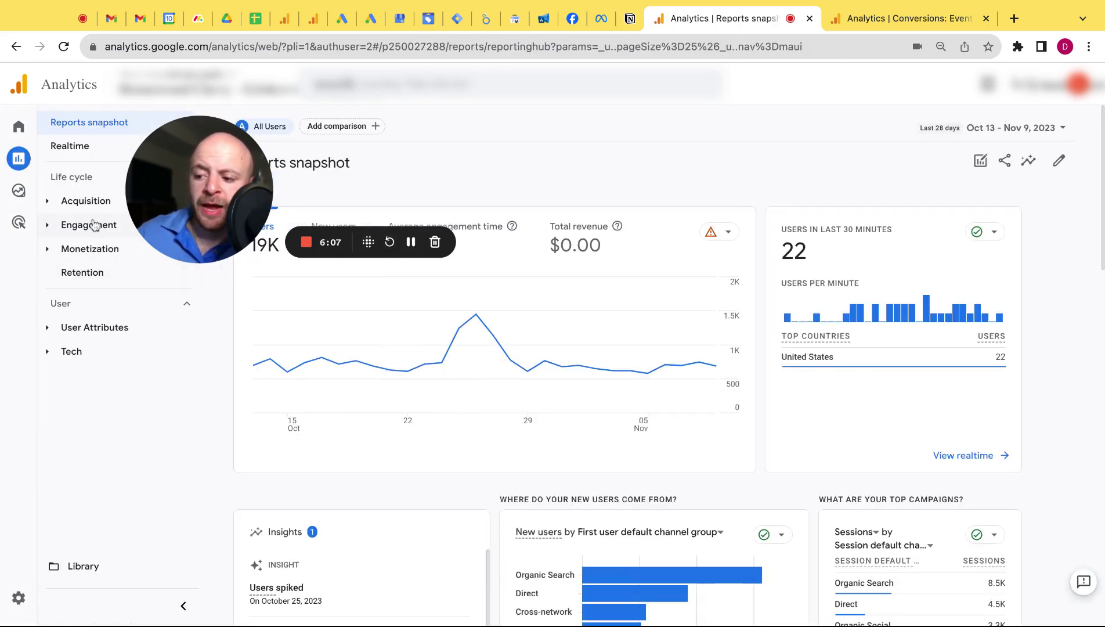
pyautogui.click(95, 224)
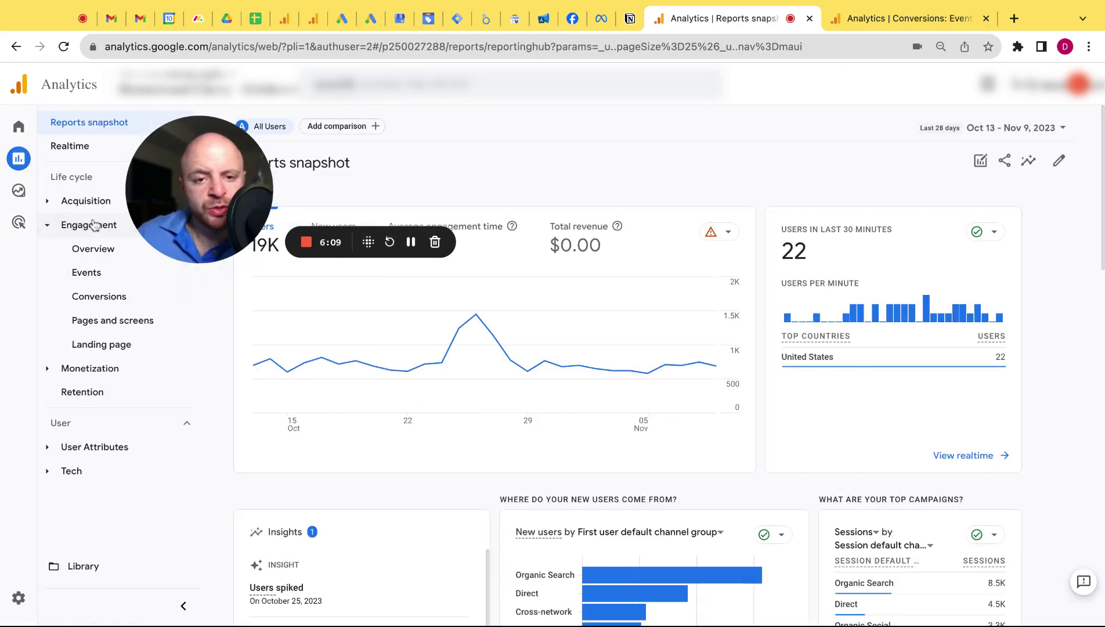
pyautogui.click(119, 300)
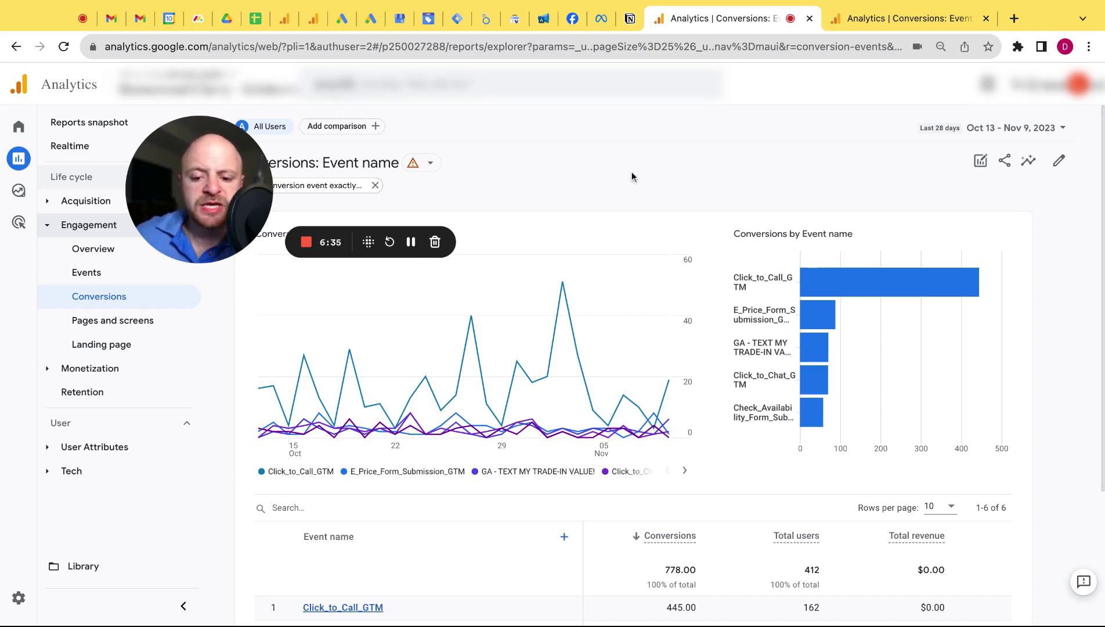
pyautogui.scroll(-3, 692, 318)
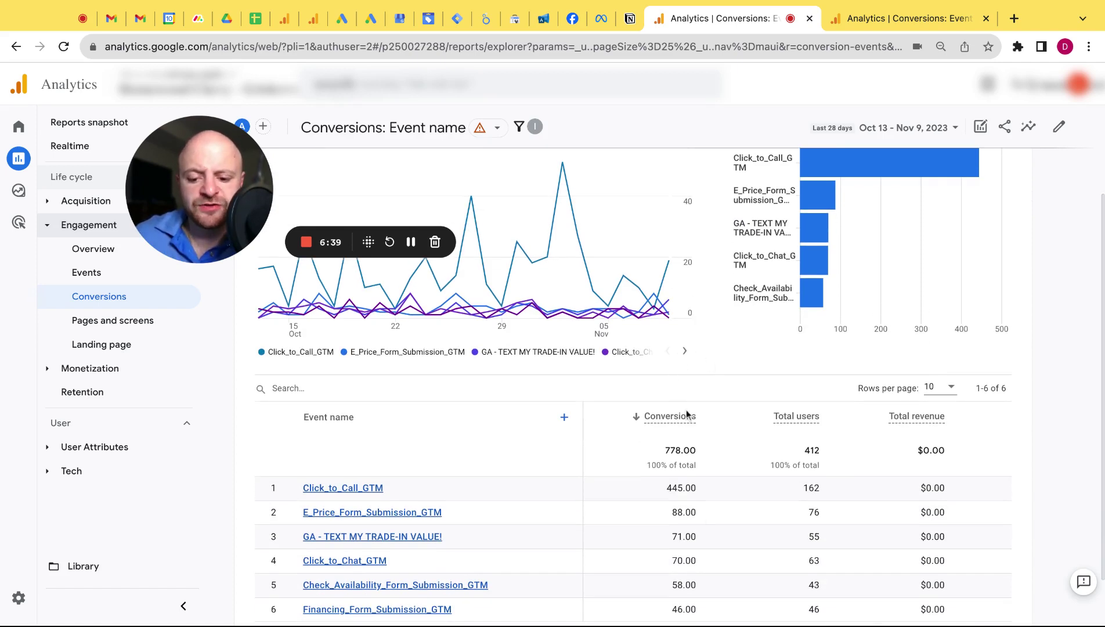
pyautogui.scroll(-1, 675, 435)
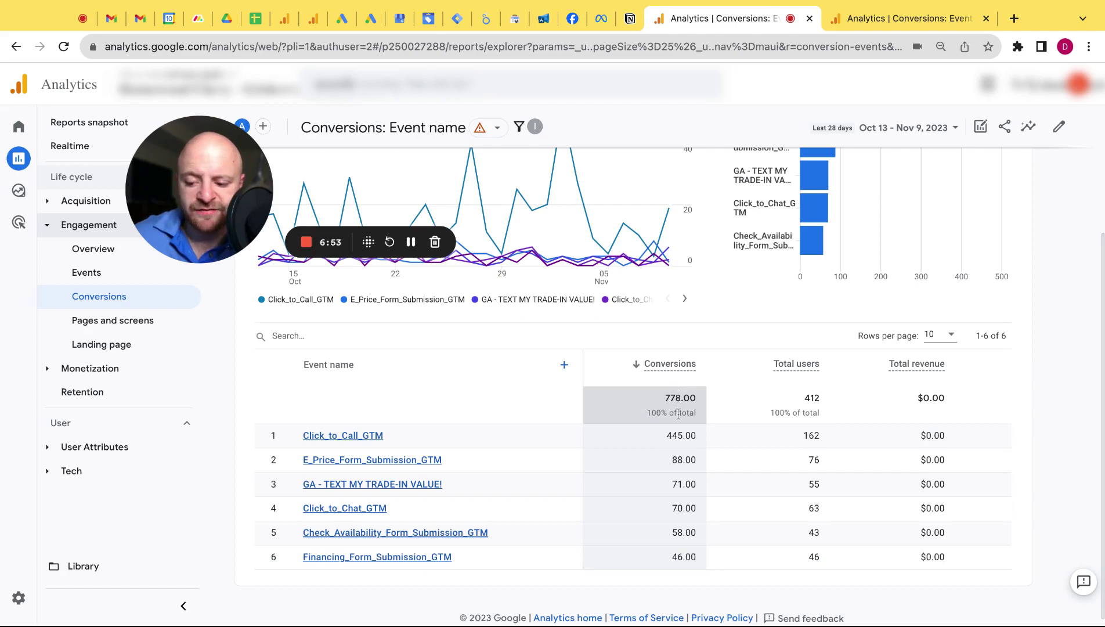
pyautogui.scroll(-1, 673, 447)
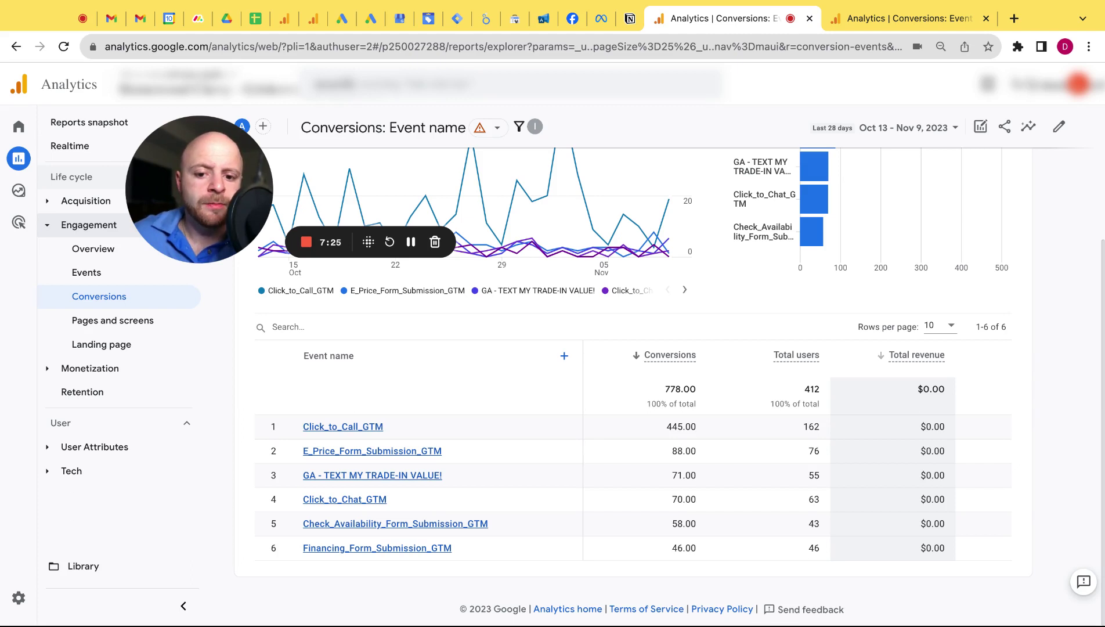
# Compare the report's last 28 days with the preceding period (match day of week).
pyautogui.click(904, 129)
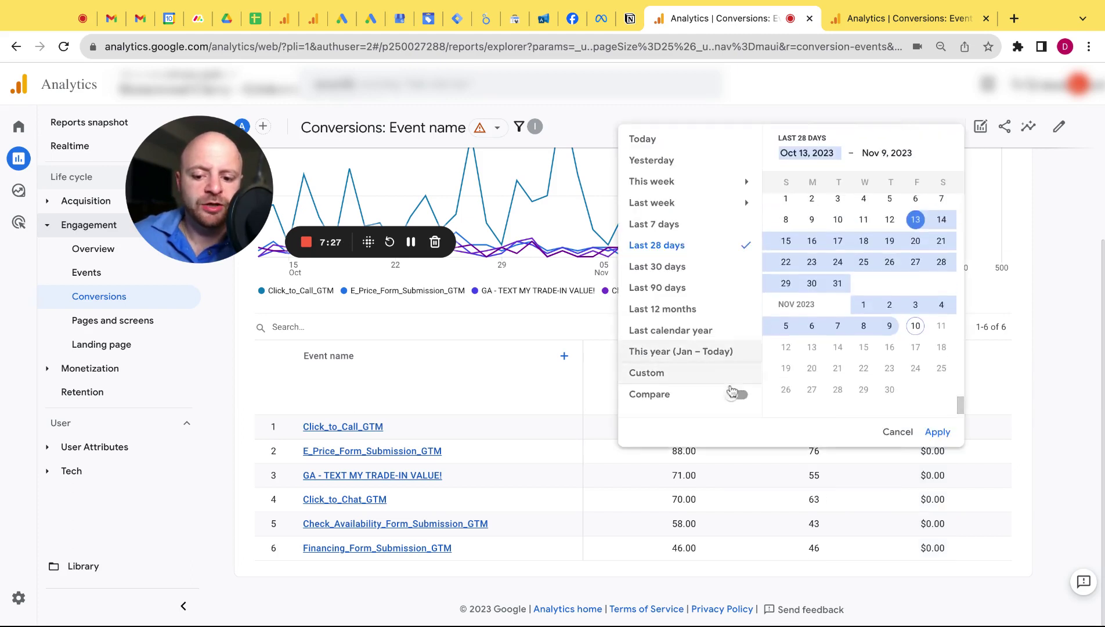
pyautogui.click(736, 395)
pyautogui.click(937, 466)
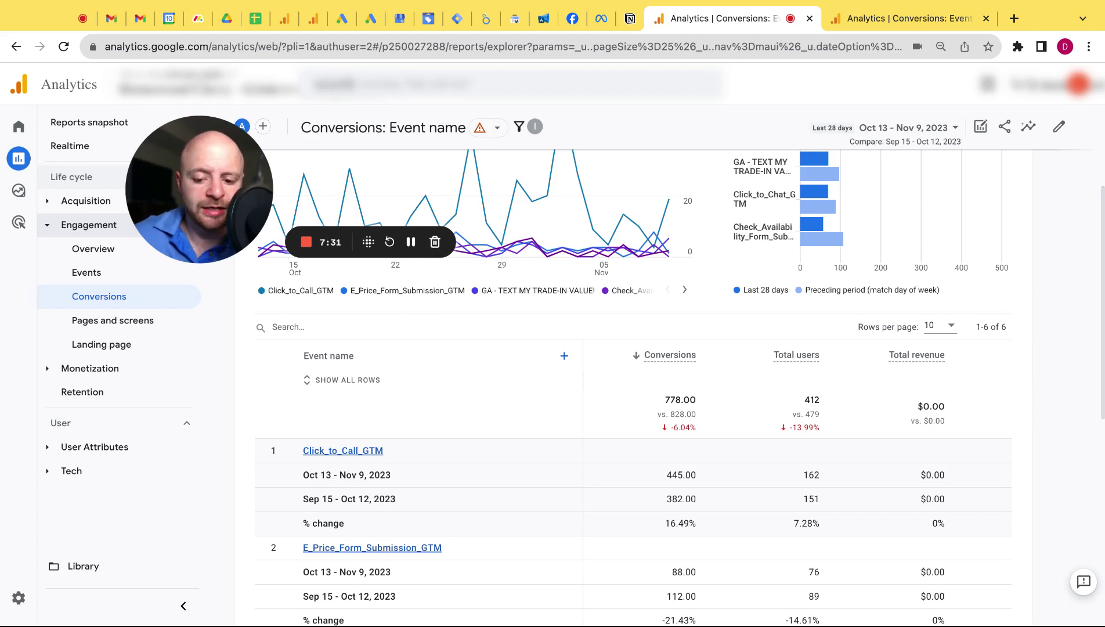
# Examine the percentage change in conversions between the two periods for each conversion event.
pyautogui.scroll(-1, 638, 383)
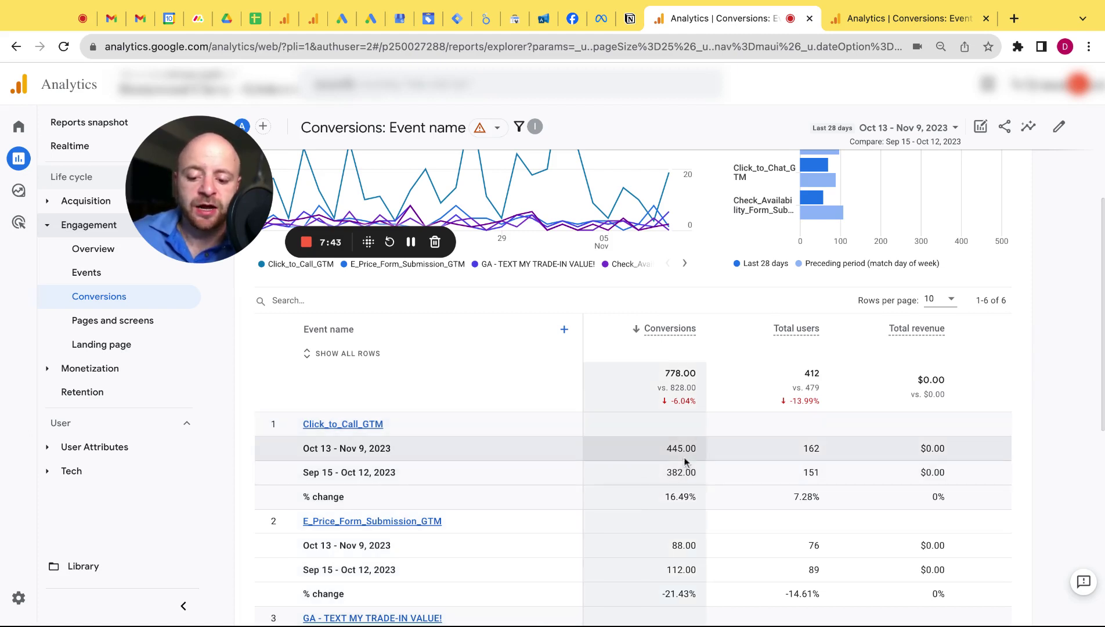
pyautogui.doubleClick(679, 492)
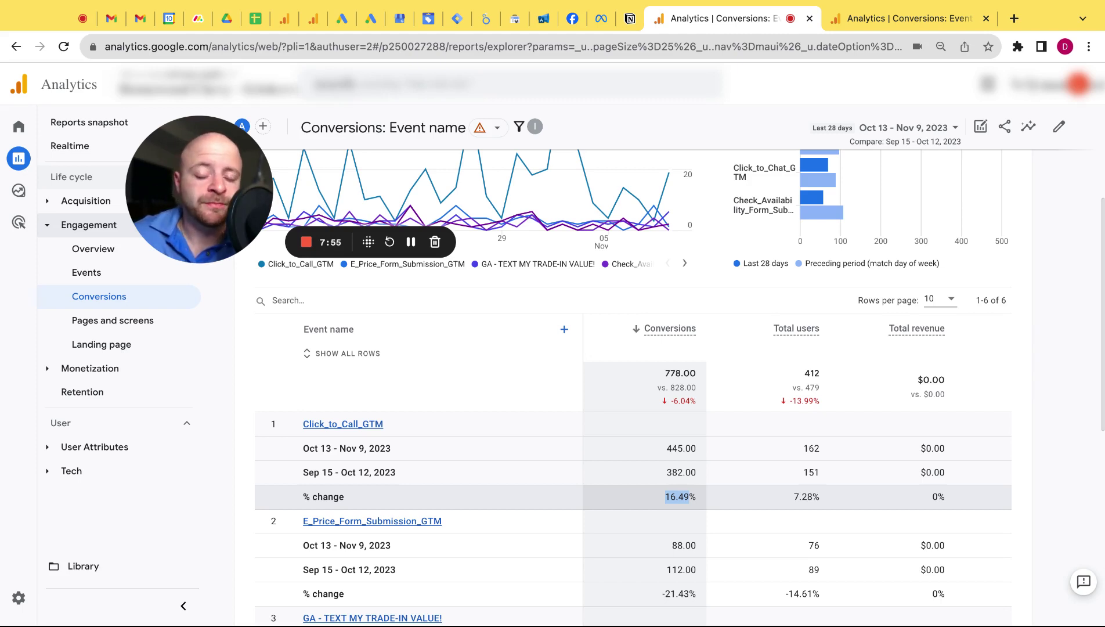
pyautogui.scroll(-2, 638, 498)
pyautogui.scroll(-1, 638, 496)
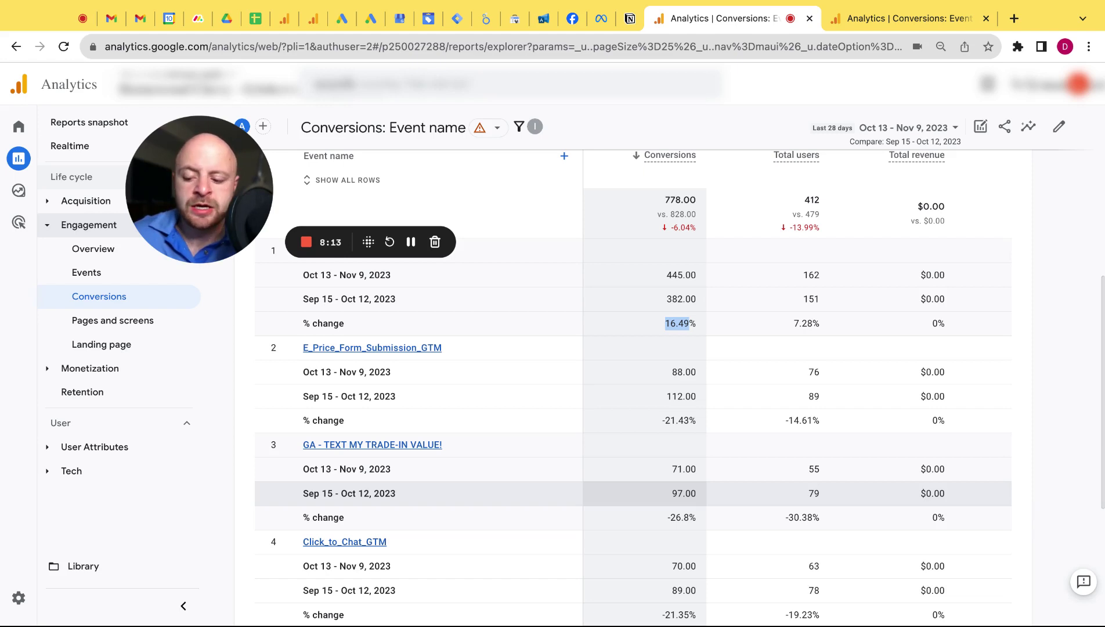
pyautogui.scroll(-2, 680, 509)
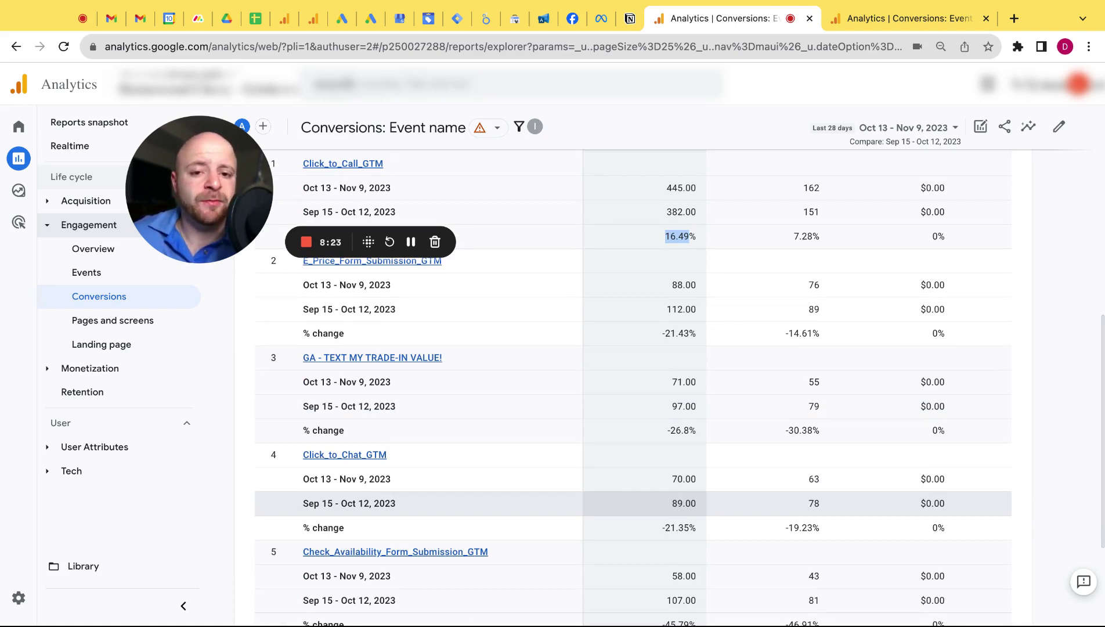
pyautogui.scroll(6, 633, 387)
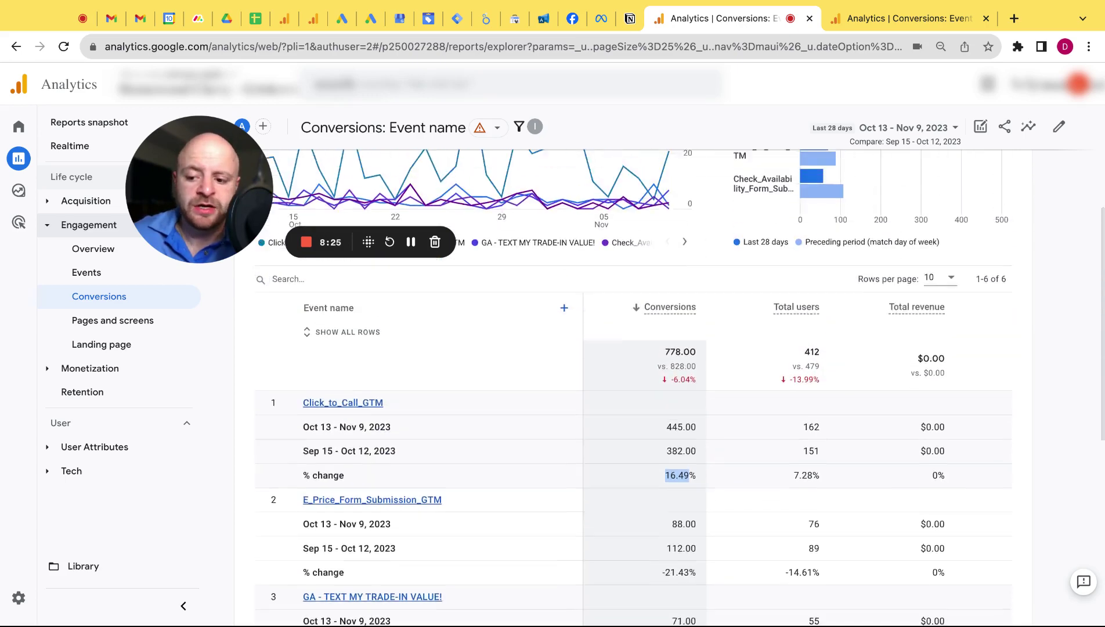
pyautogui.scroll(1, 588, 435)
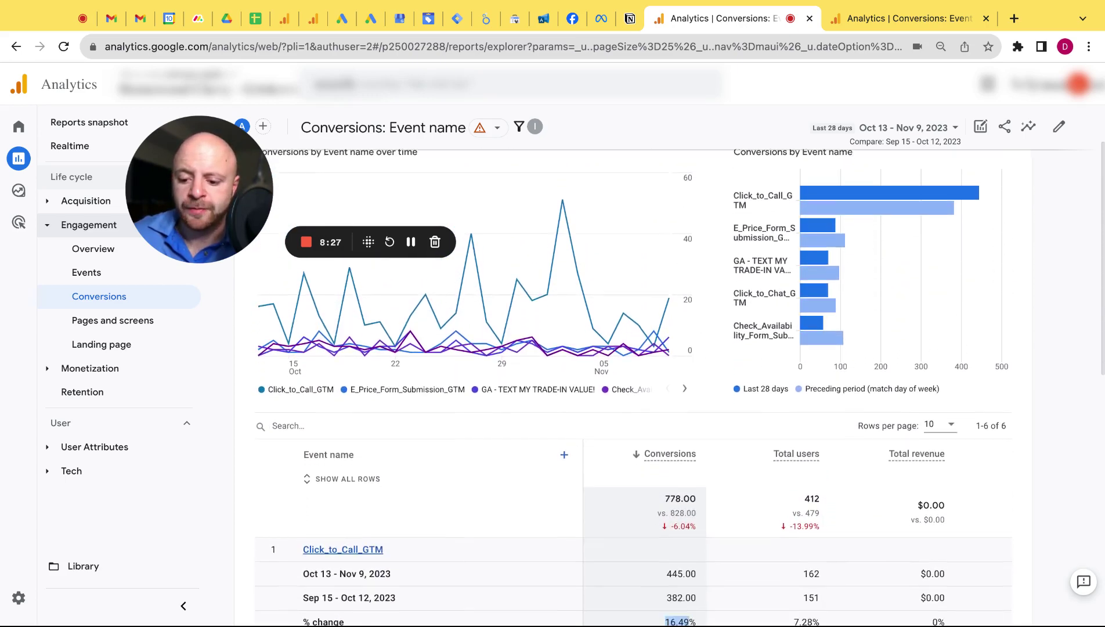
# Add First user source / medium as the table's secondary dimension and review the conversions for each source.
pyautogui.click(564, 457)
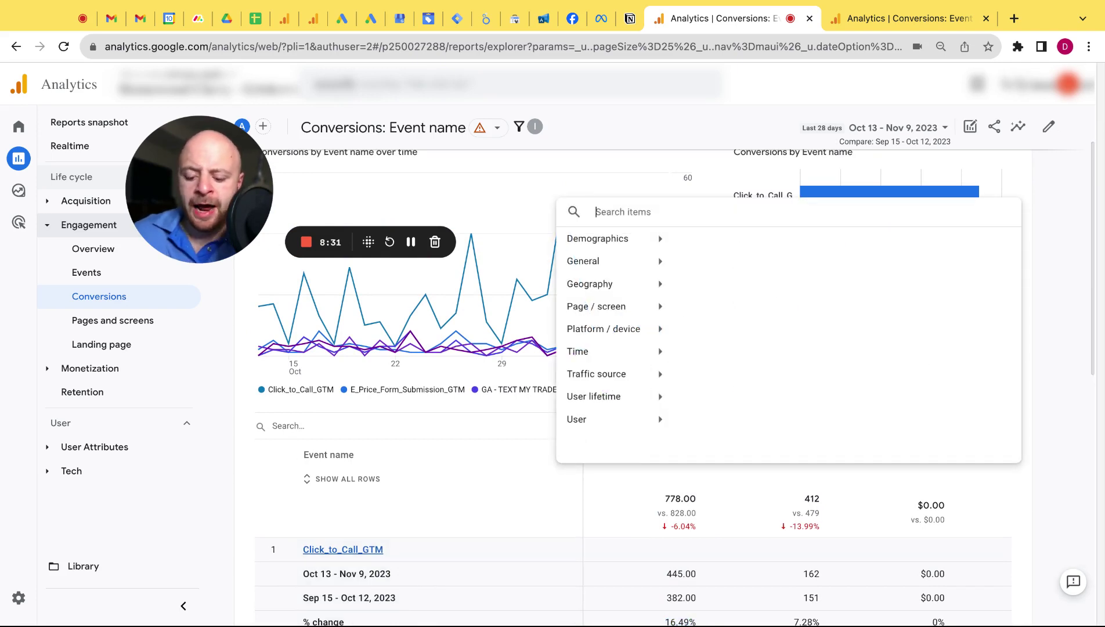
pyautogui.write('source')
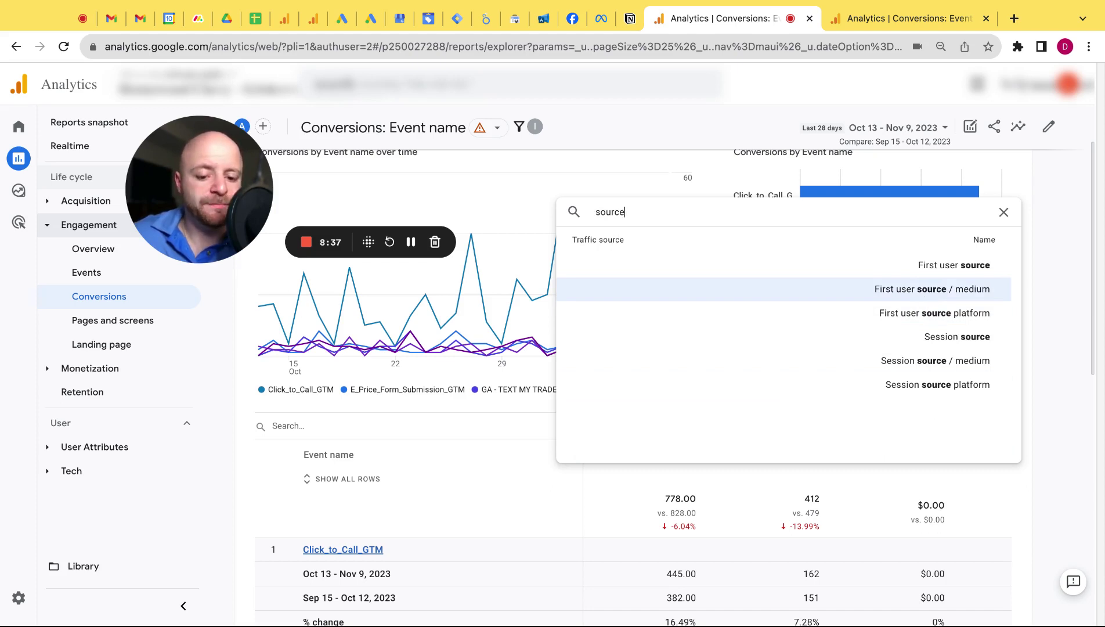
pyautogui.click(926, 300)
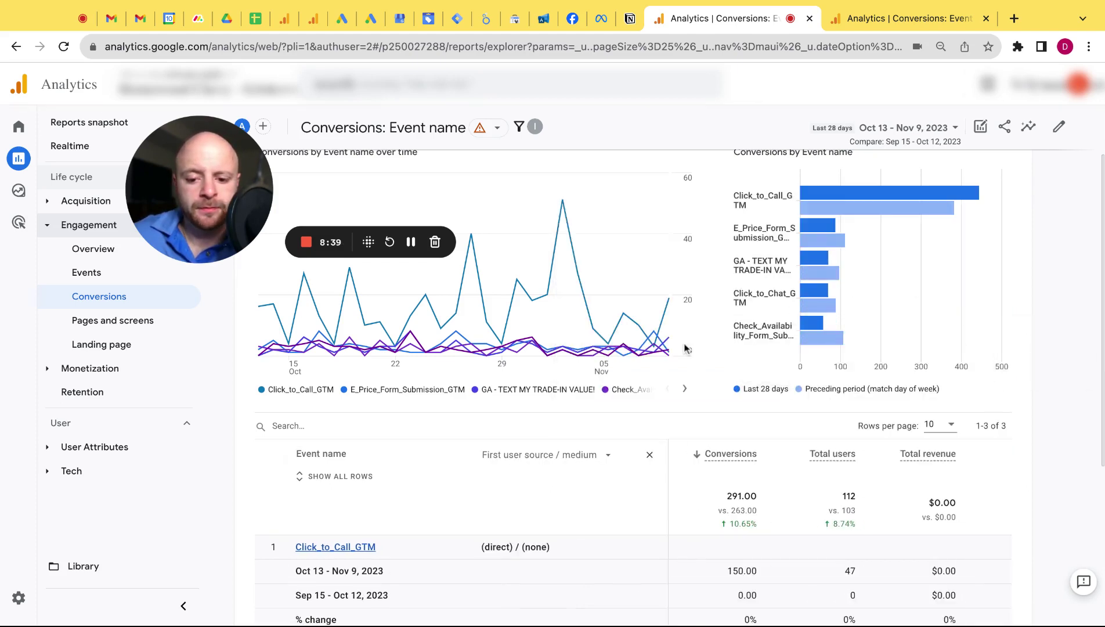
pyautogui.scroll(-1, 689, 395)
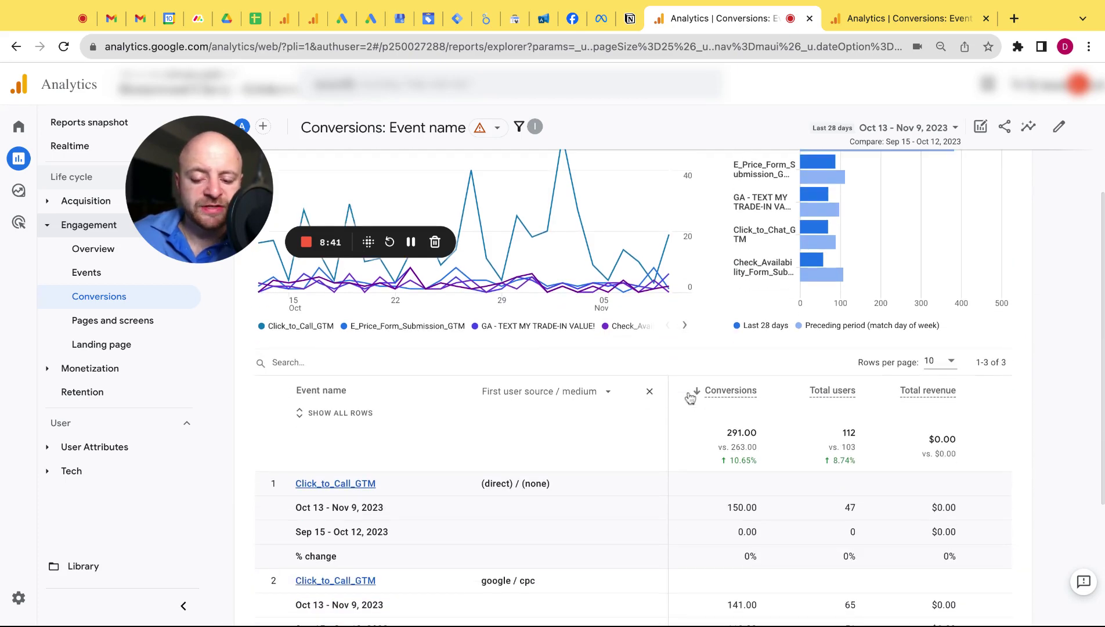
pyautogui.scroll(-1, 689, 396)
pyautogui.scroll(-2, 538, 395)
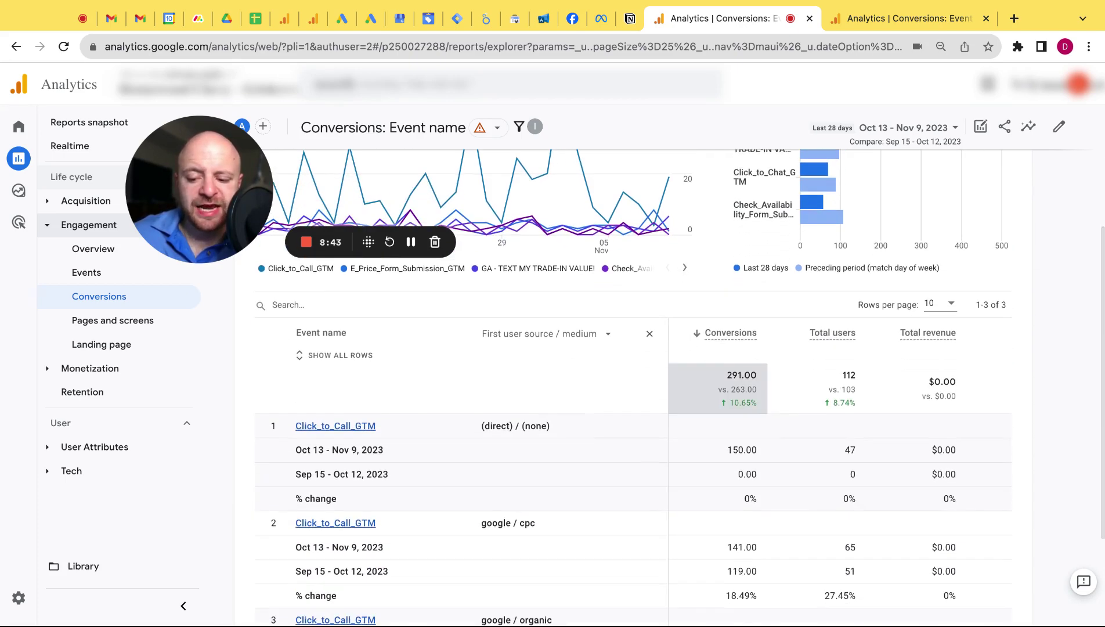
pyautogui.scroll(-1, 538, 394)
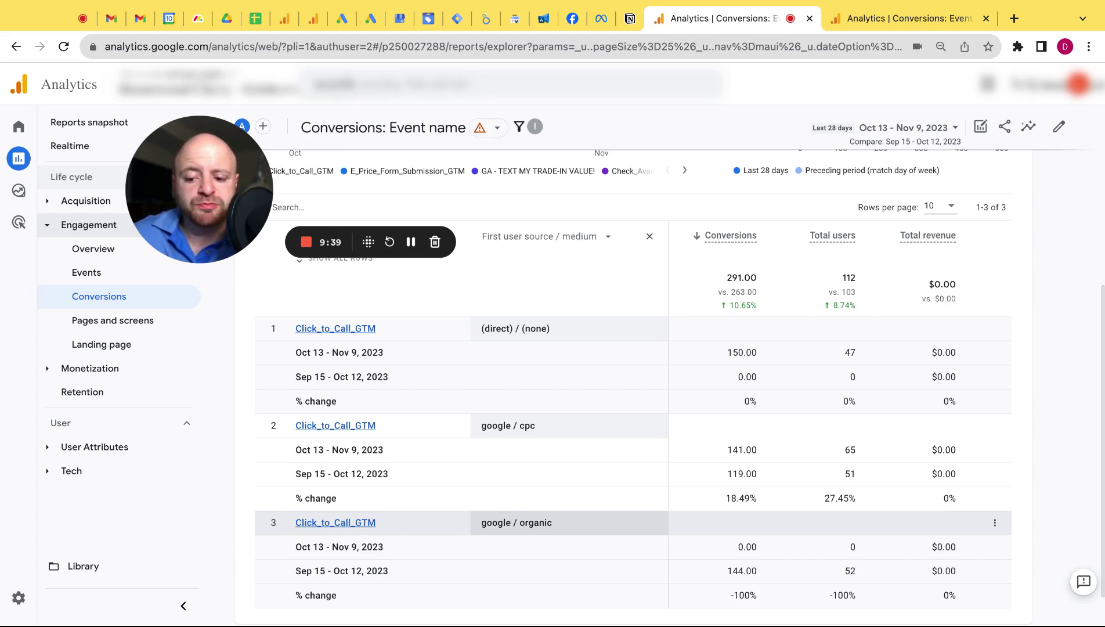
# Filter the conversions table to rows matching "google / cpc".
pyautogui.click(299, 206)
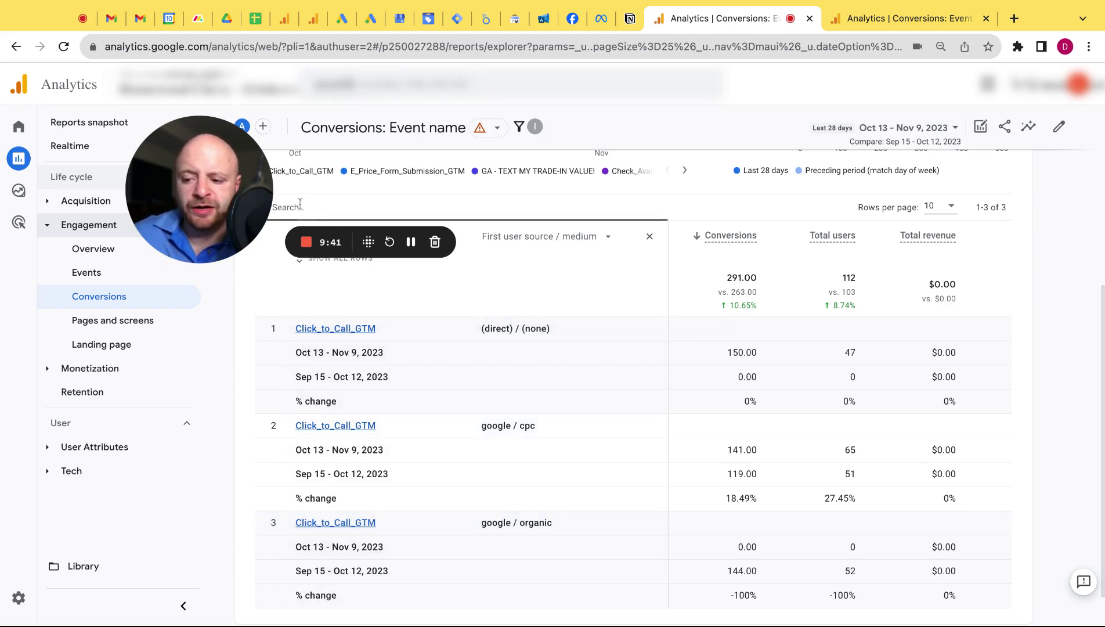
pyautogui.write('googe')
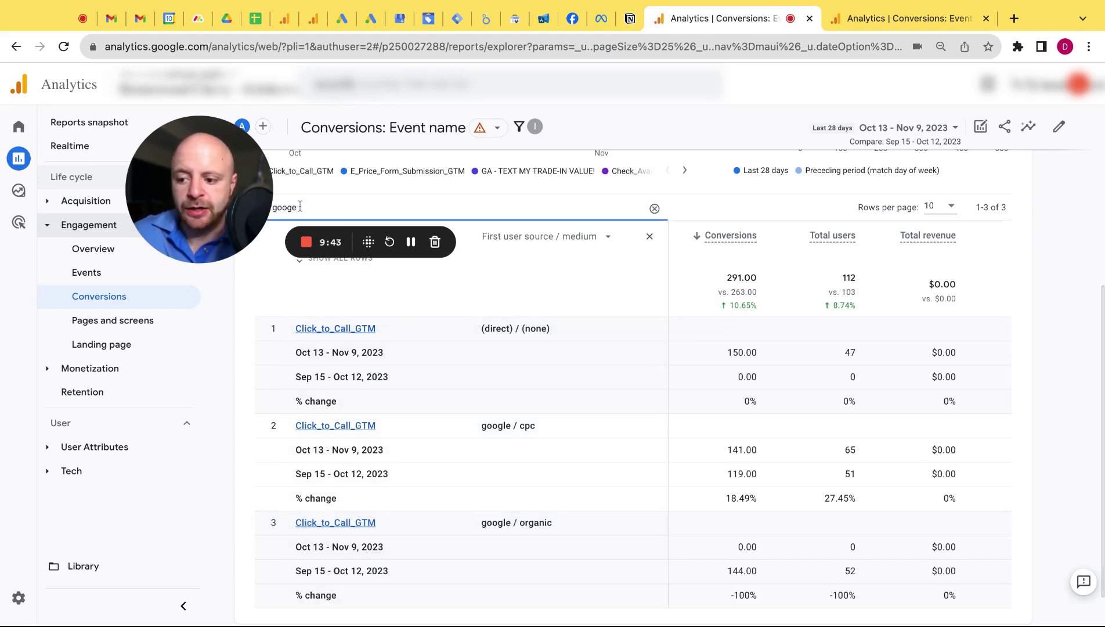
pyautogui.press('BackSpace')
pyautogui.write('le / c')
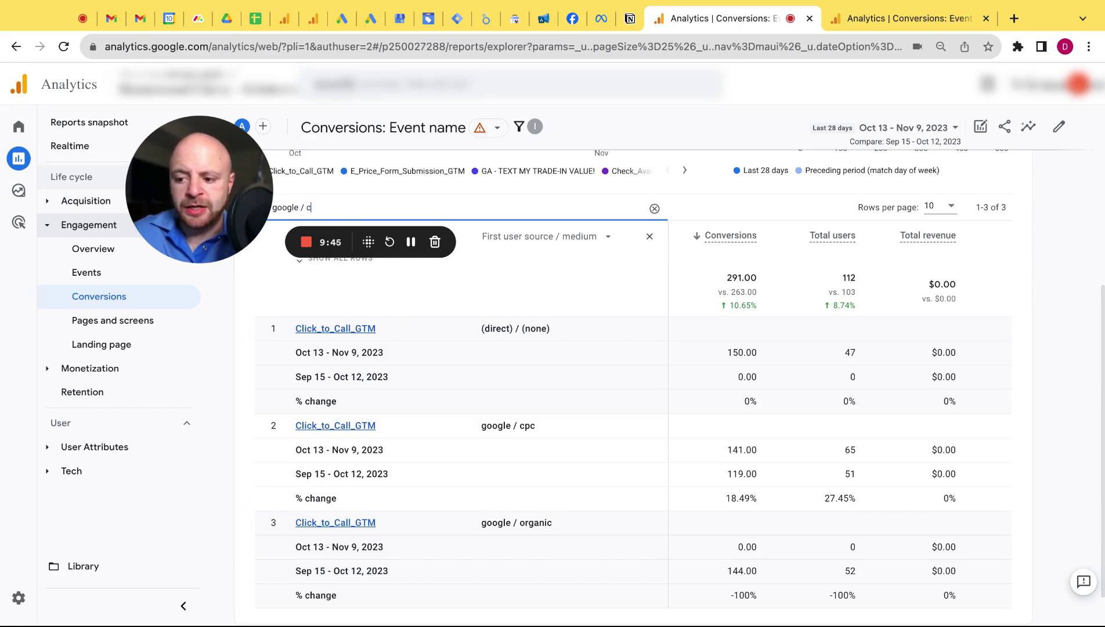
pyautogui.write('pc')
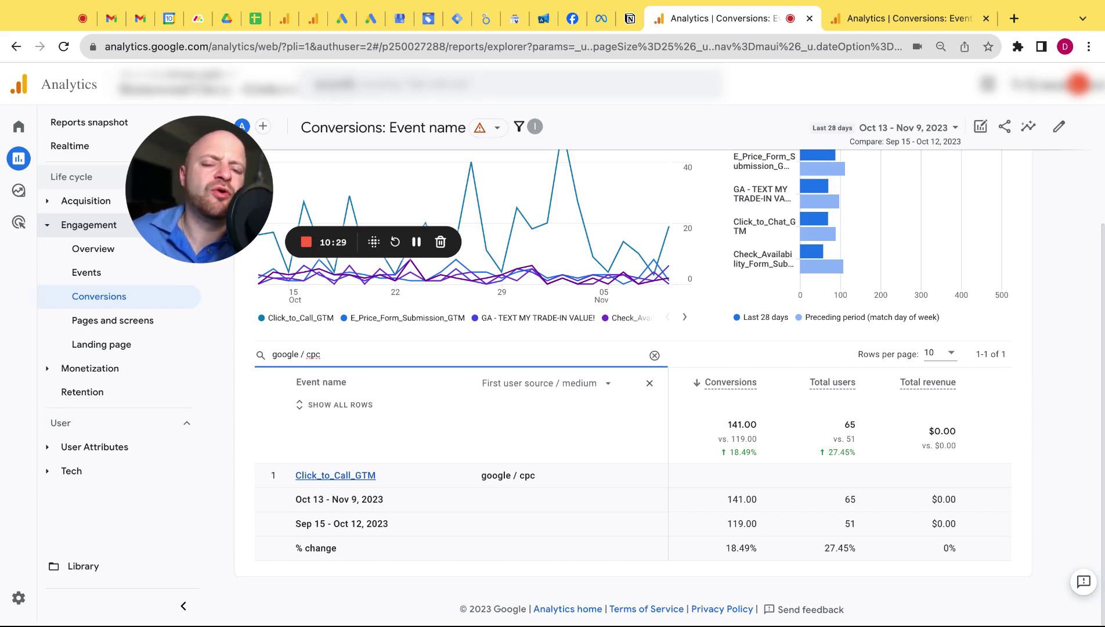
# Replace the table's First user source / medium secondary dimension with Session campaign.
pyautogui.tripleClick(314, 355)
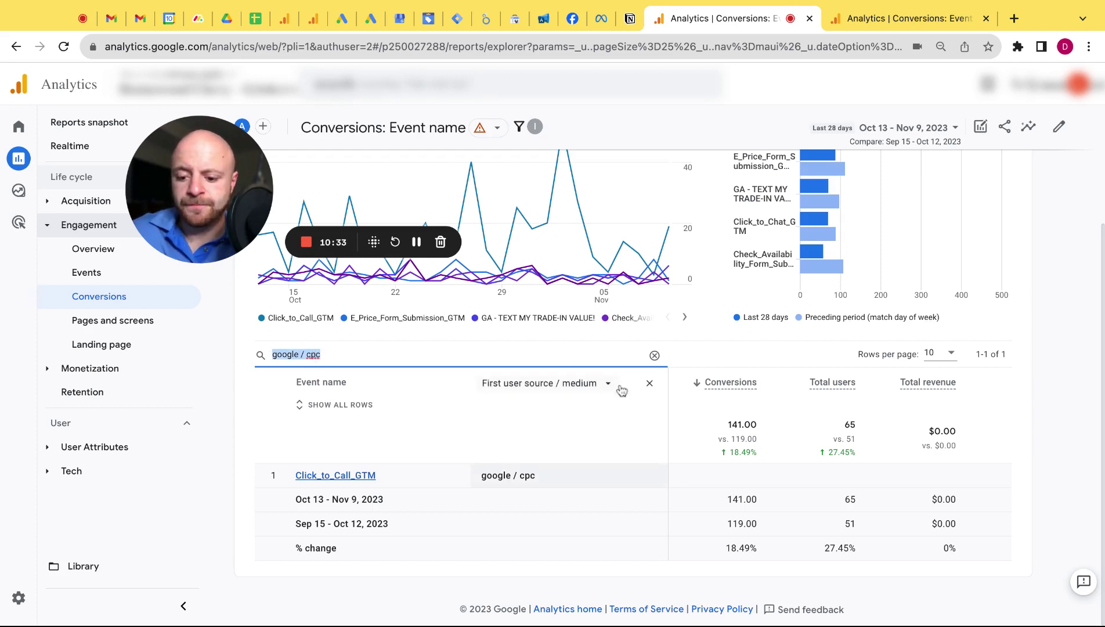
pyautogui.click(649, 383)
pyautogui.click(534, 383)
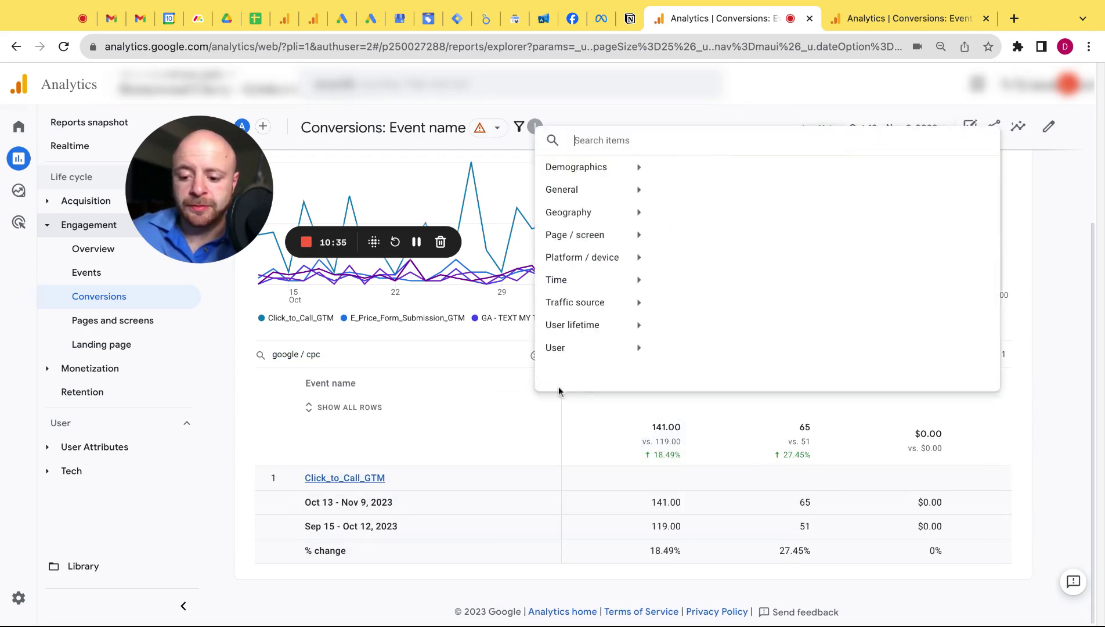
pyautogui.write('camp')
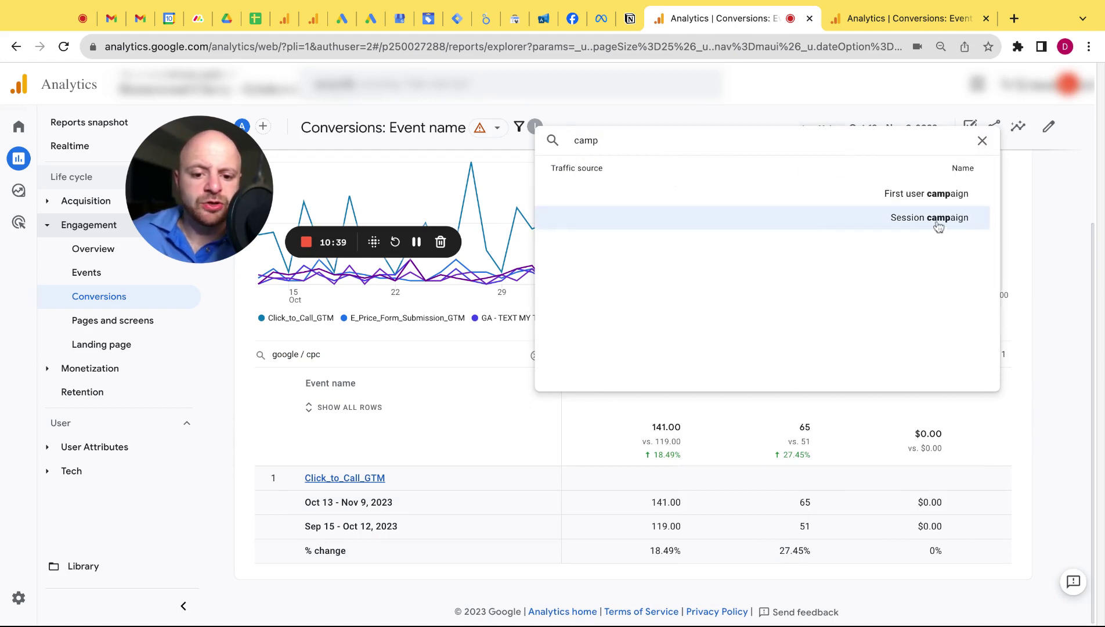
pyautogui.click(929, 217)
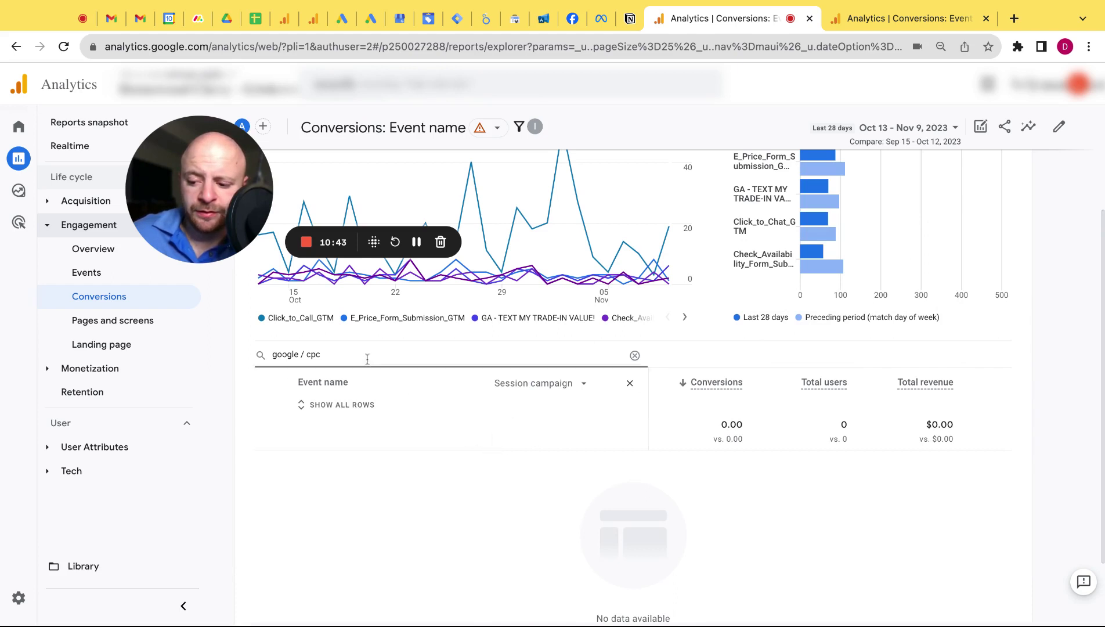
# Clear the "google / cpc" search filter from the table and review the conversions for each session campaign.
pyautogui.click(406, 355)
pyautogui.tripleClick(427, 355)
pyautogui.press('BackSpace')
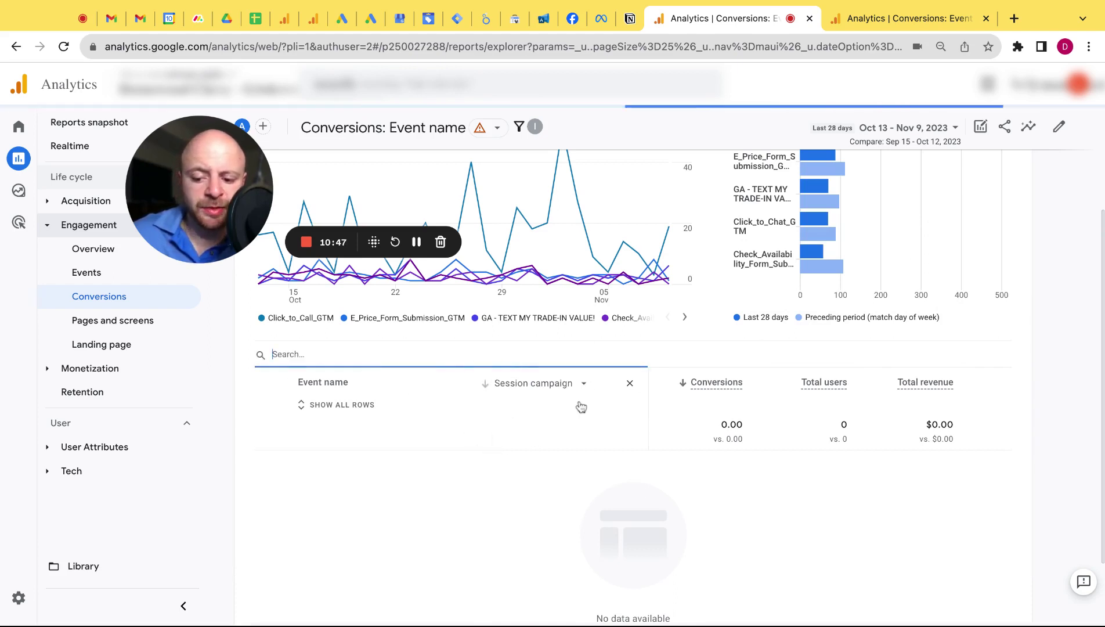
pyautogui.scroll(-1, 577, 406)
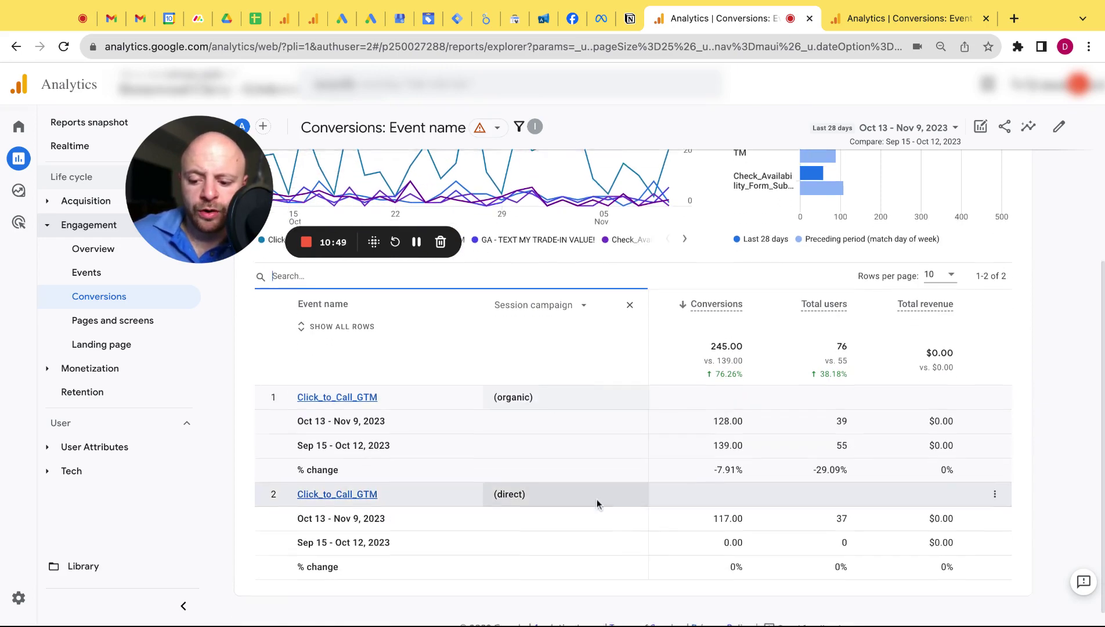
pyautogui.scroll(-1, 596, 498)
pyautogui.scroll(1, 526, 469)
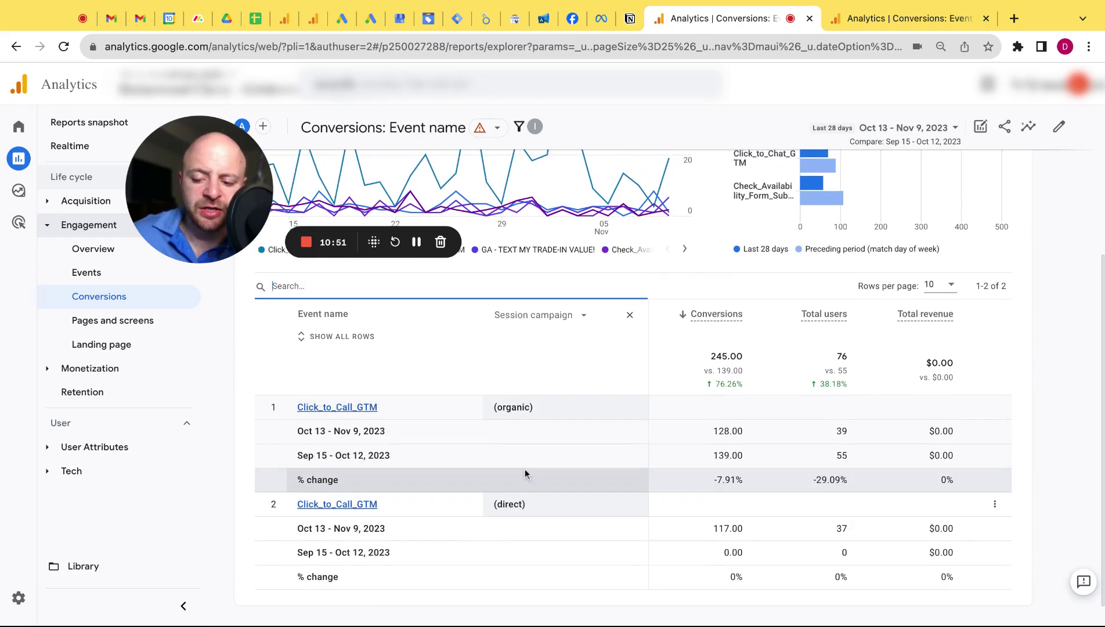
# Change the table's secondary dimension from Session campaign to First user source / medium.
pyautogui.click(532, 316)
pyautogui.write('first')
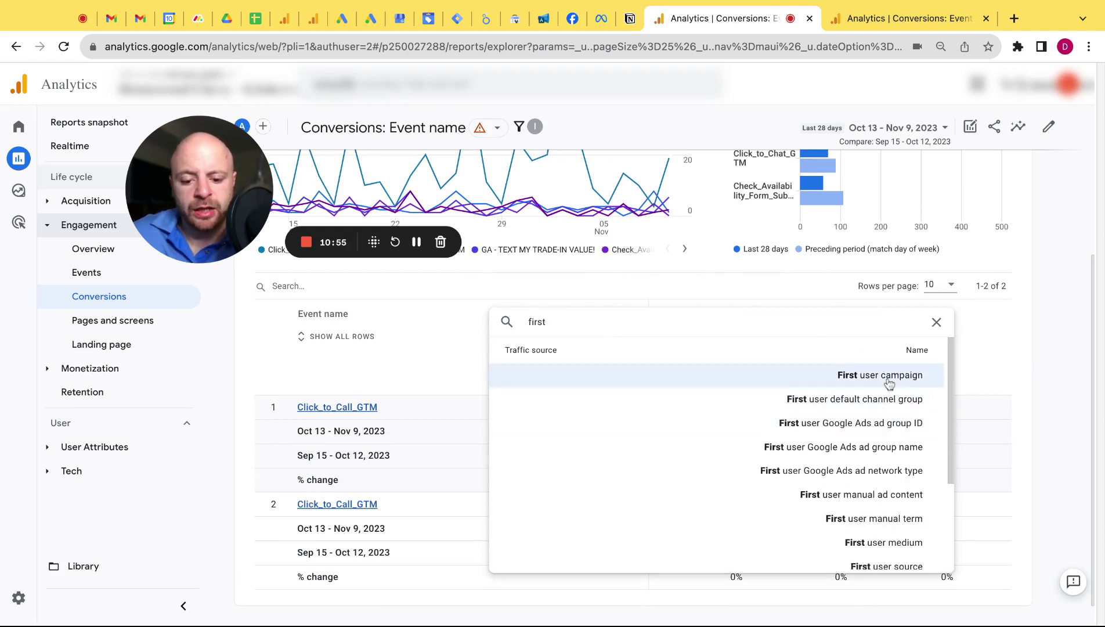
pyautogui.scroll(-1, 754, 458)
pyautogui.scroll(-1, 898, 549)
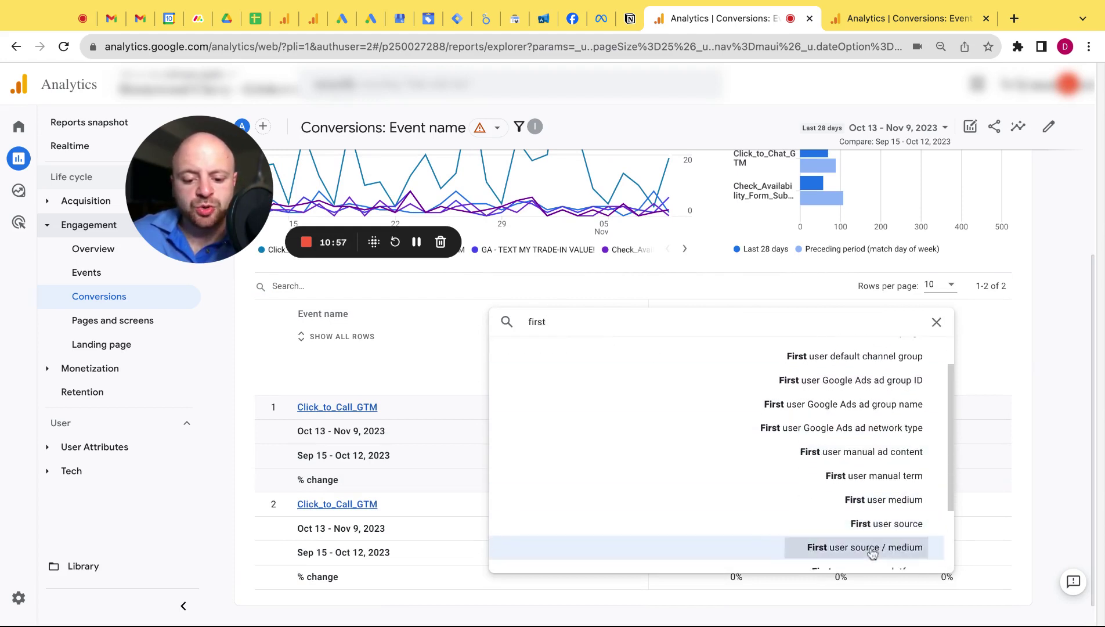
pyautogui.click(882, 548)
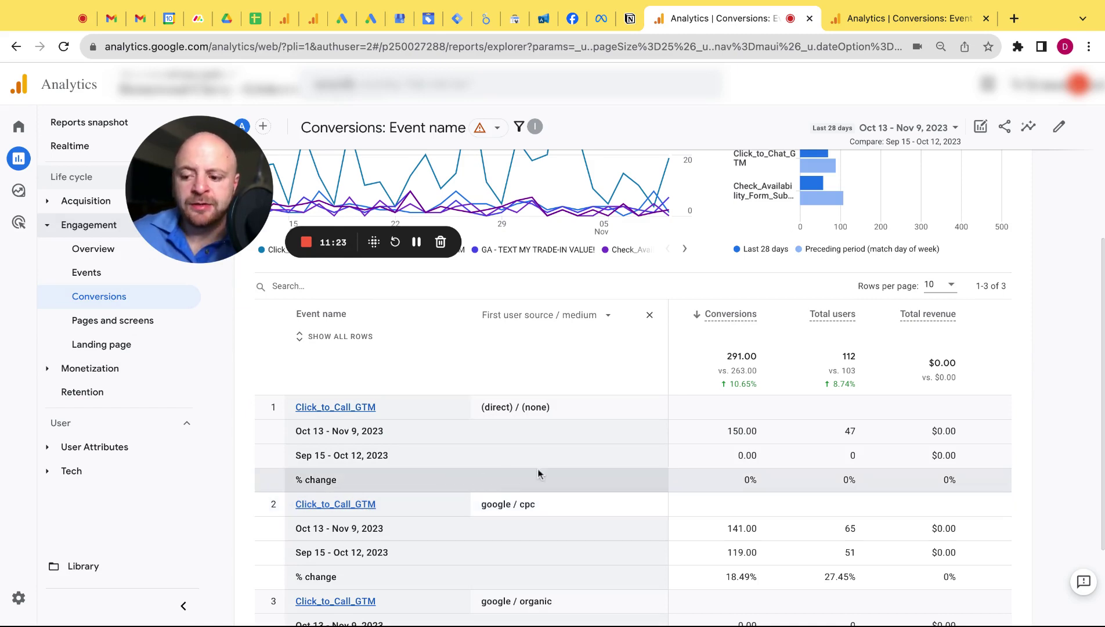
# Remove the secondary dimension, add First user source / medium again, and review the Click_to_Call_GTM conversions for each source.
pyautogui.scroll(1, 566, 435)
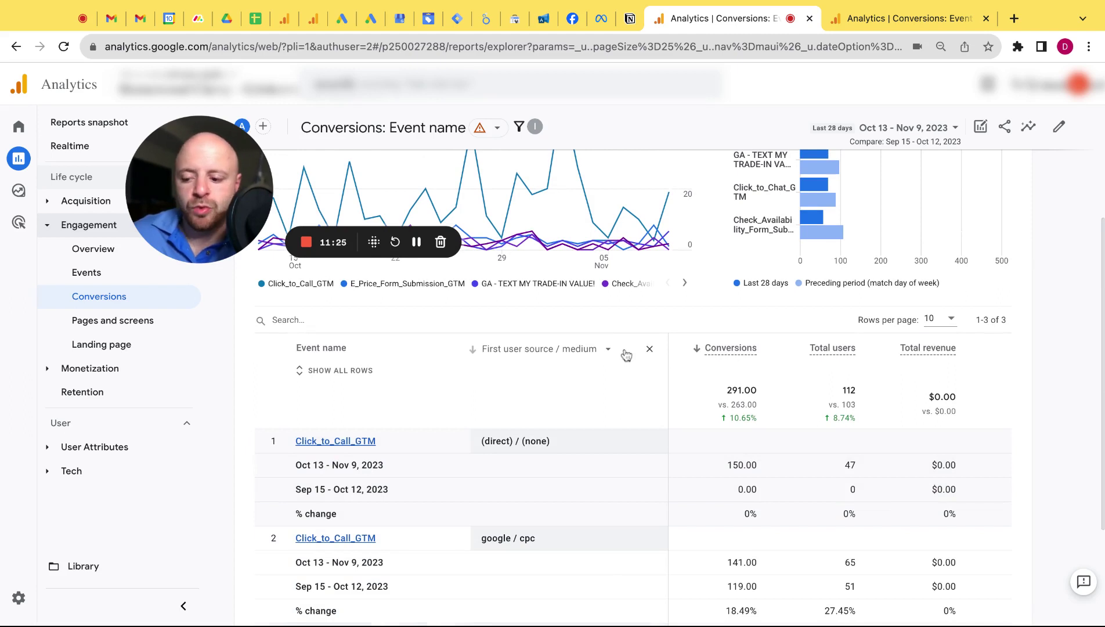
pyautogui.click(649, 349)
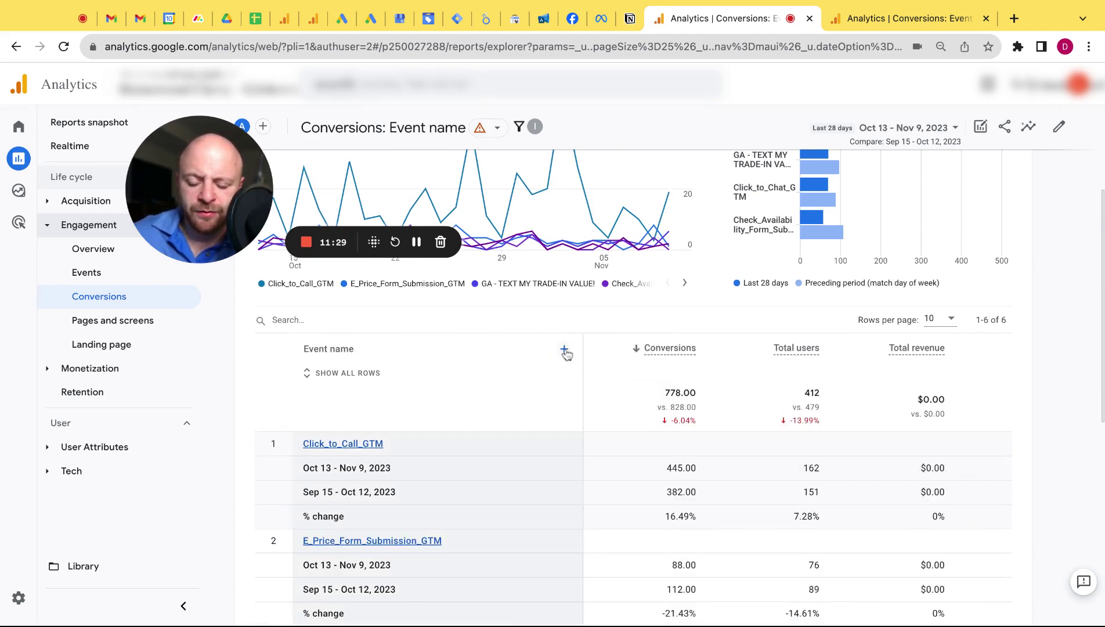
pyautogui.click(564, 350)
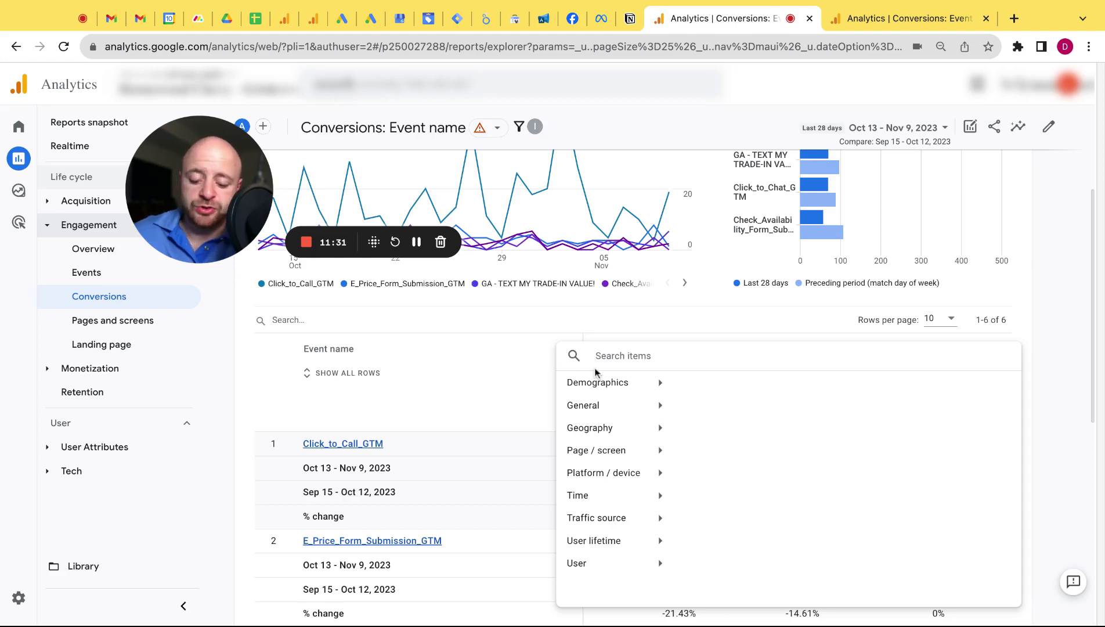
pyautogui.write('source')
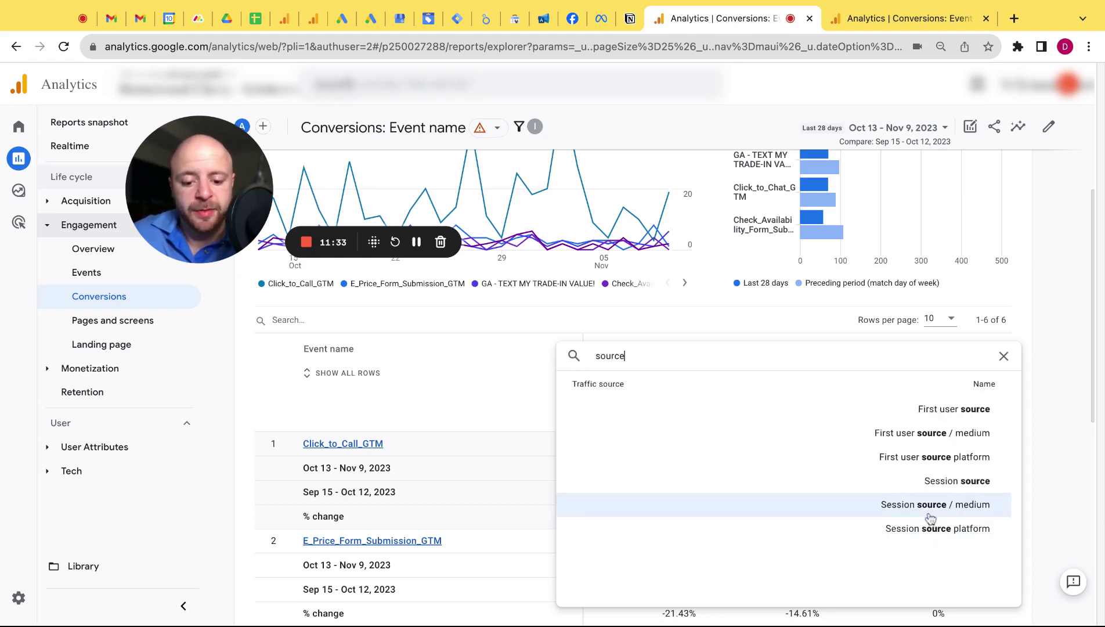
pyautogui.click(934, 434)
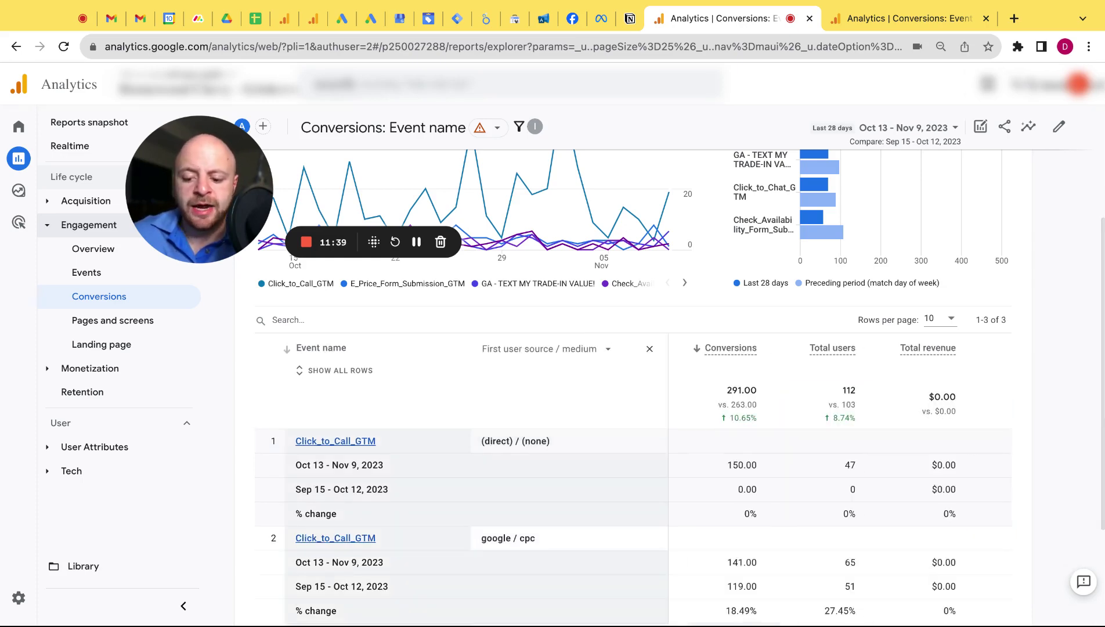
pyautogui.scroll(-2, 638, 367)
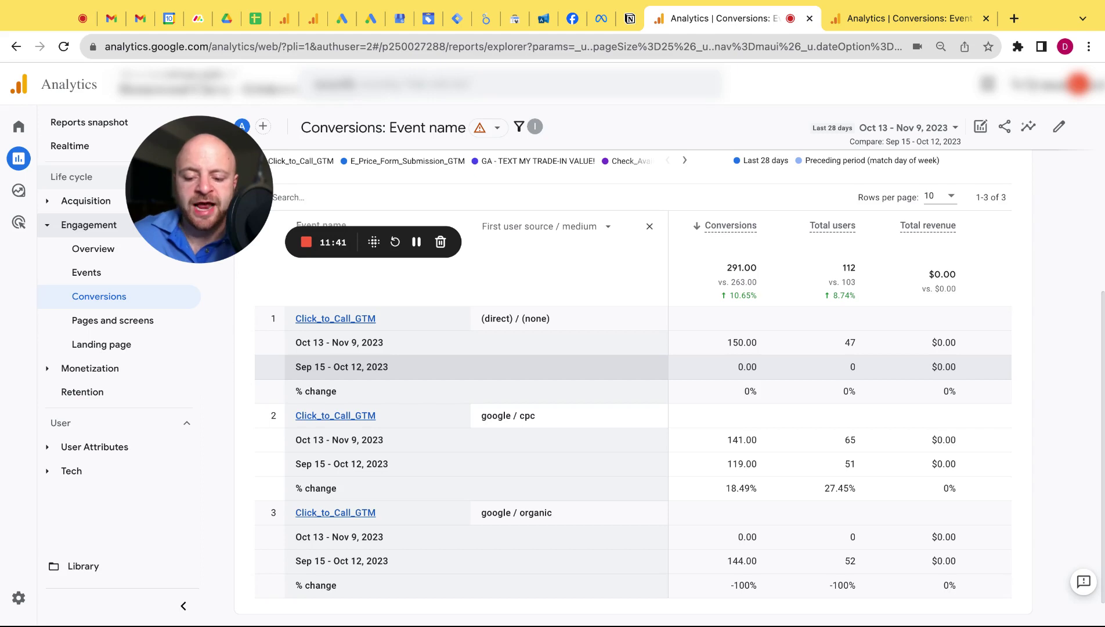